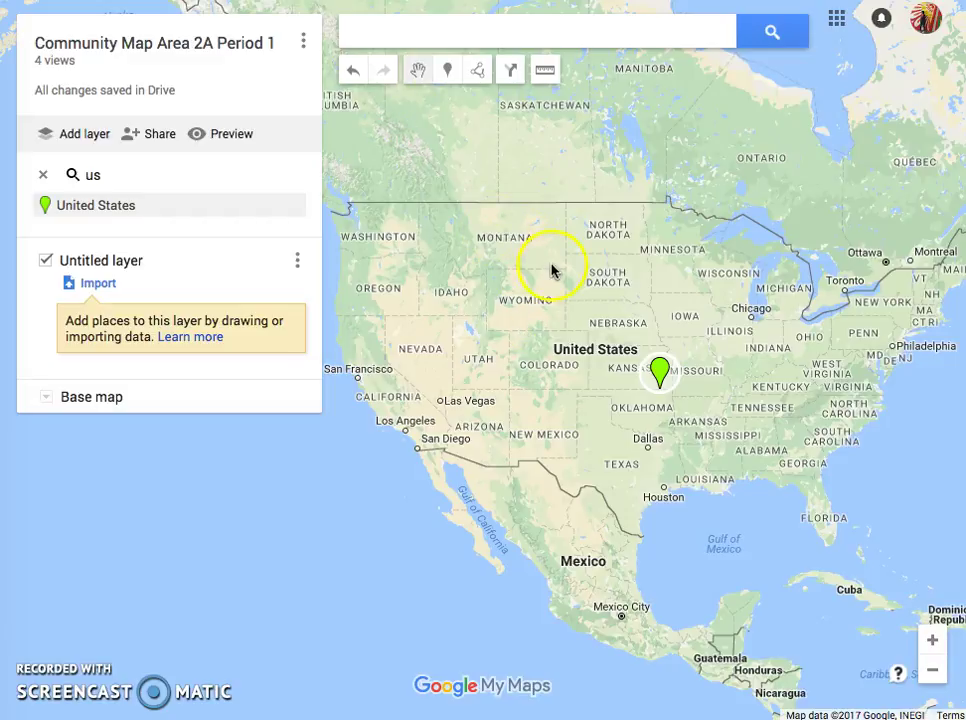
Rename the untitled layer as Person 1 Name
{"action": "left_click", "coordinate": [405, 82]}
{"action": "left_click", "coordinate": [527, 362]}
{"action": "left_click", "coordinate": [133, 263]}
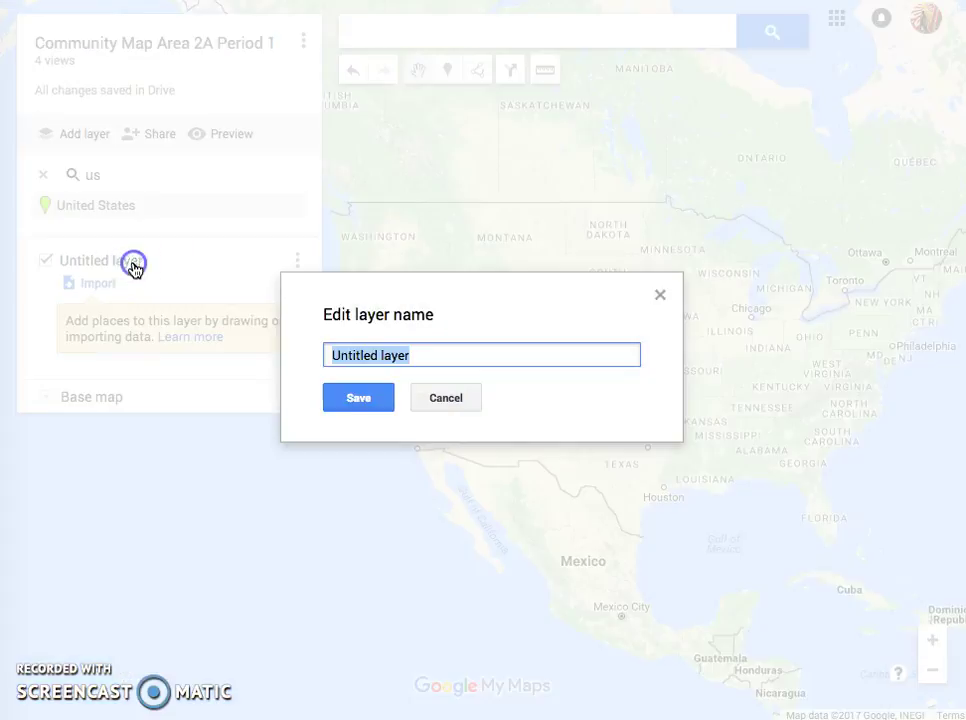
{"action": "type", "text": "Per"}
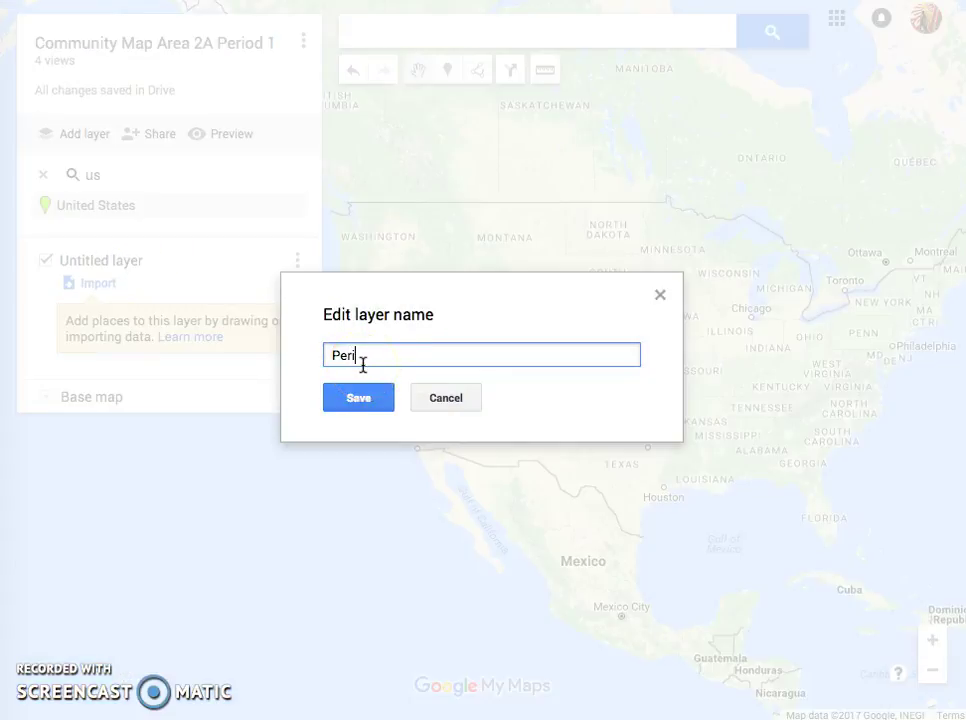
{"action": "type", "text": "son 1 Name"}
{"action": "left_click", "coordinate": [363, 396]}
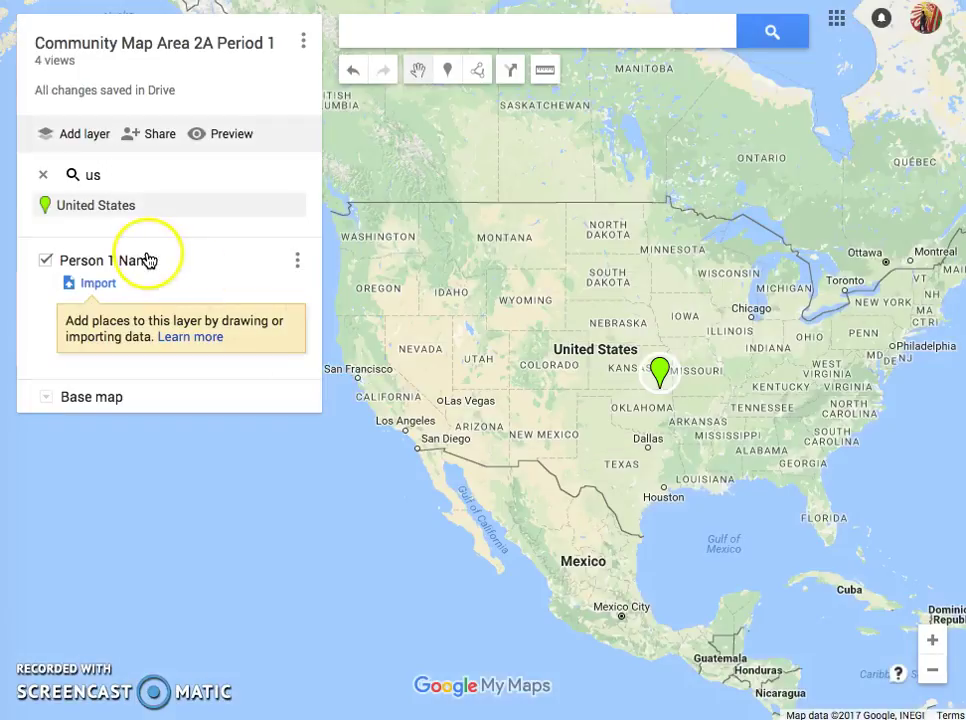
Add a second layer to the map and name it Person 2 Layer
{"action": "left_click", "coordinate": [90, 137]}
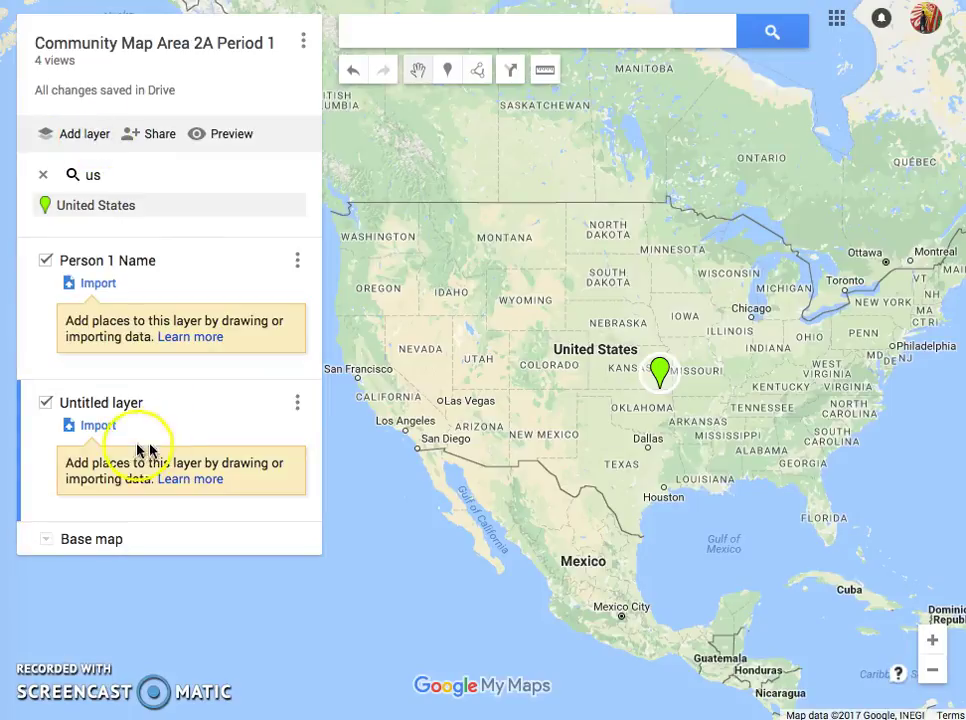
{"action": "left_click", "coordinate": [108, 404]}
{"action": "type", "text": "Pe"}
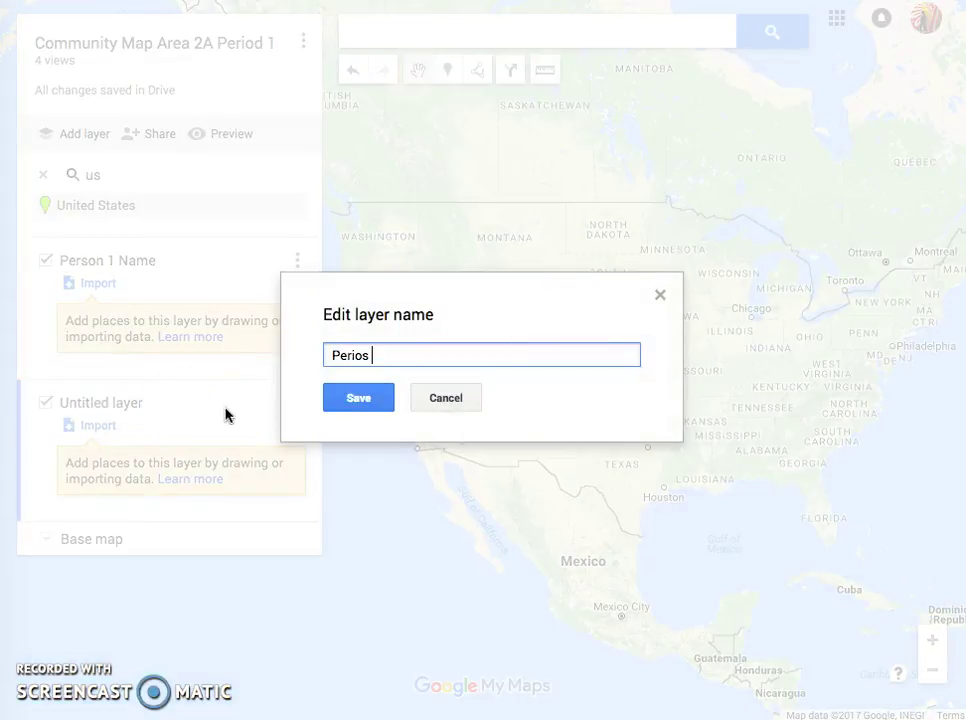
{"action": "type", "text": "rson 2 Layer"}
{"action": "left_click", "coordinate": [341, 398]}
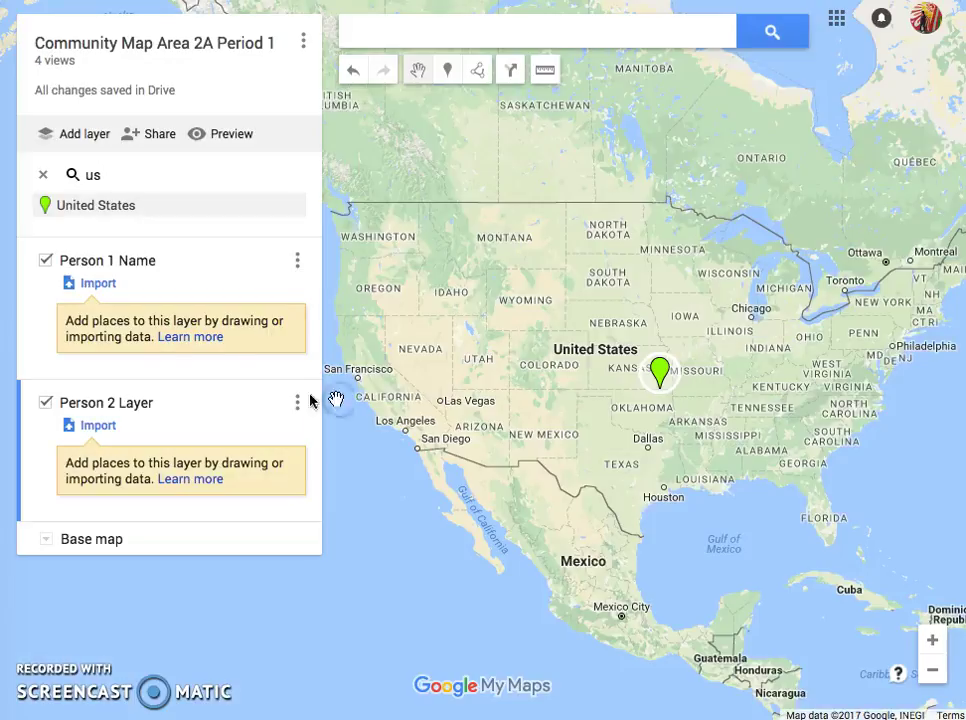
Rename the second layer as Person 2 Name
{"action": "left_click", "coordinate": [158, 406]}
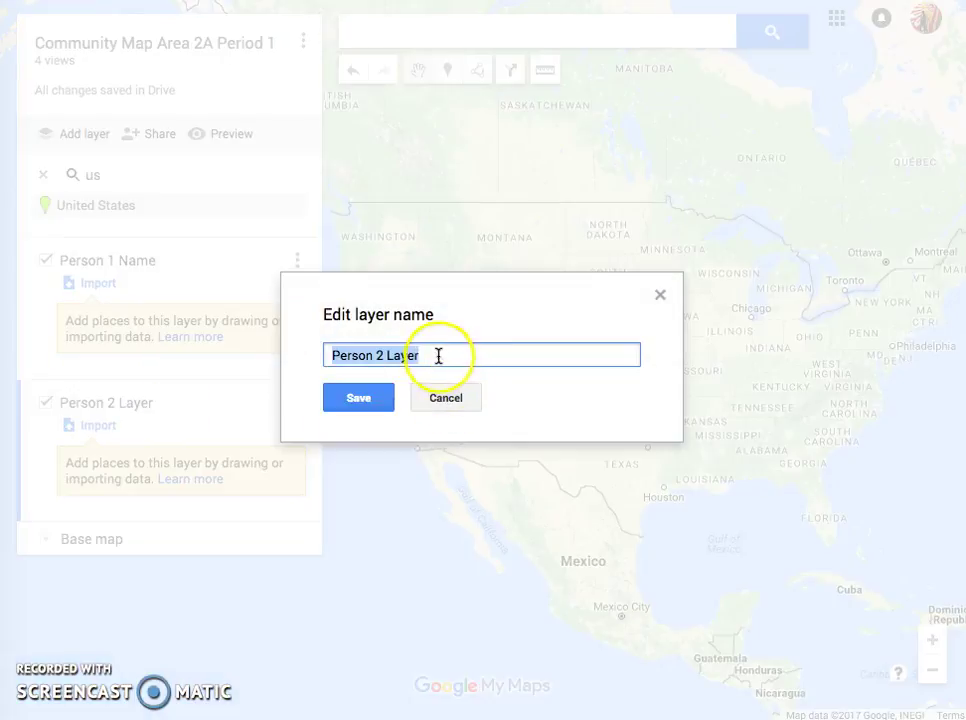
{"action": "left_click", "coordinate": [438, 356]}
{"action": "key", "text": "BackSpace"}
{"action": "key", "text": "BackSpace"}
{"action": "key", "text": "BackSpace"}
{"action": "key", "text": "BackSpace"}
{"action": "key", "text": "BackSpace"}
{"action": "type", "text": "Name"}
{"action": "left_click", "coordinate": [368, 400]}
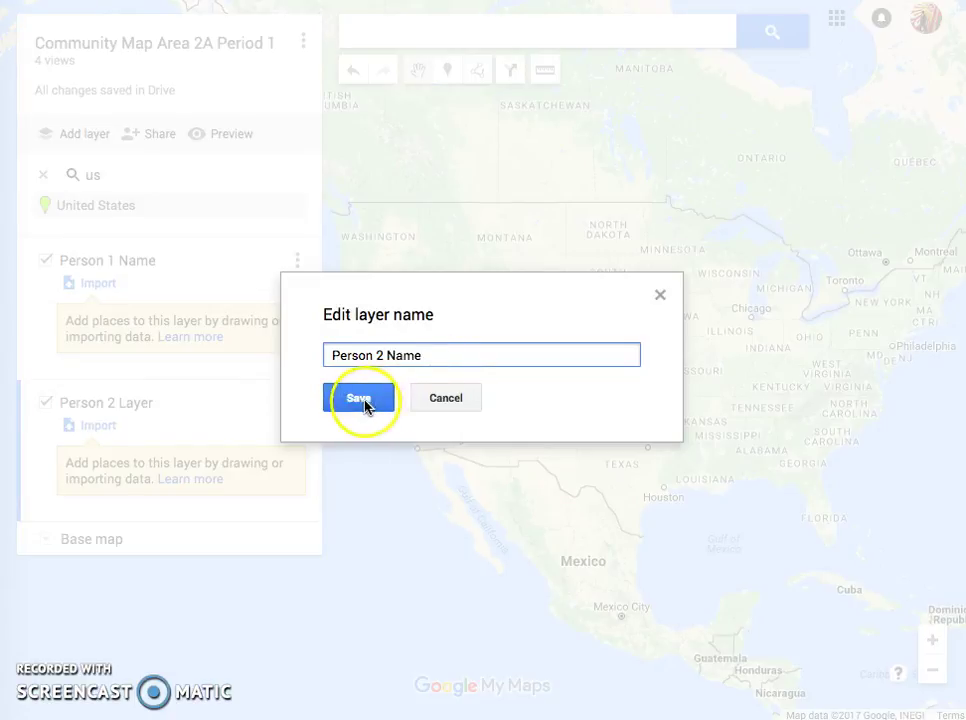
Add a third layer to the map and name it Person 3 Name
{"action": "left_click", "coordinate": [65, 138]}
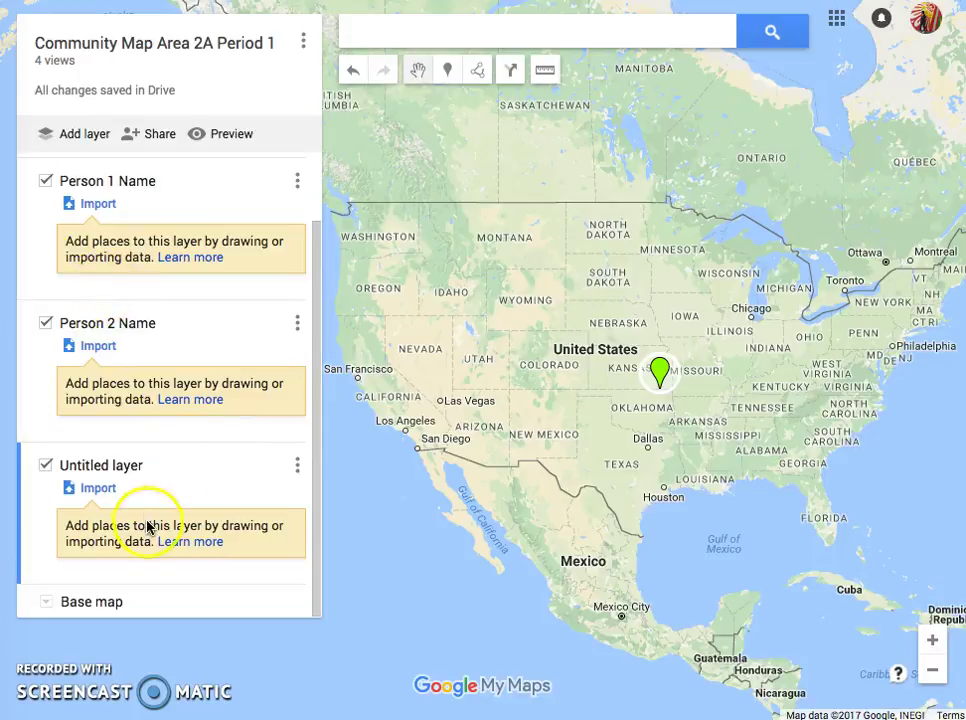
{"action": "left_click", "coordinate": [121, 466]}
{"action": "type", "text": "Person 3 Name"}
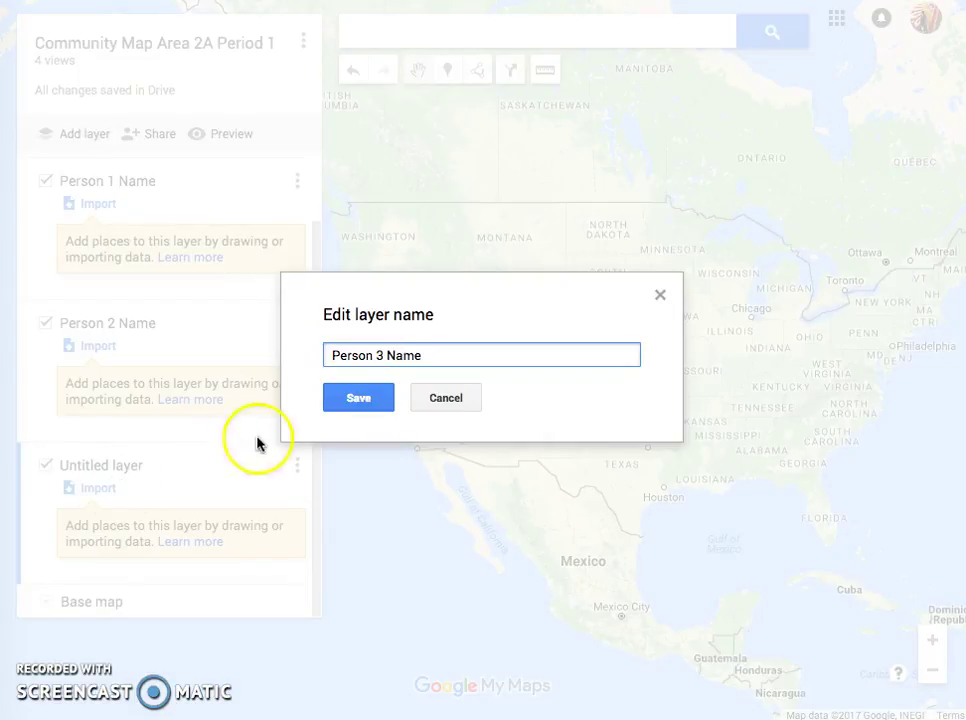
{"action": "left_click", "coordinate": [358, 398]}
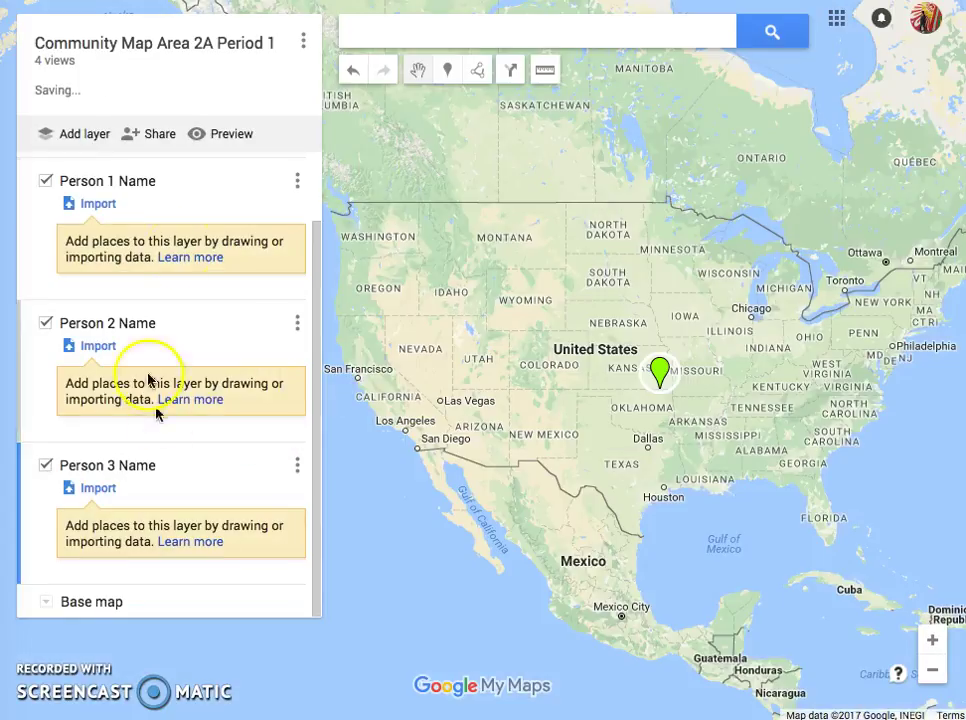
Add a fourth layer to the map and name it Person 4 Name
{"action": "left_click", "coordinate": [80, 134]}
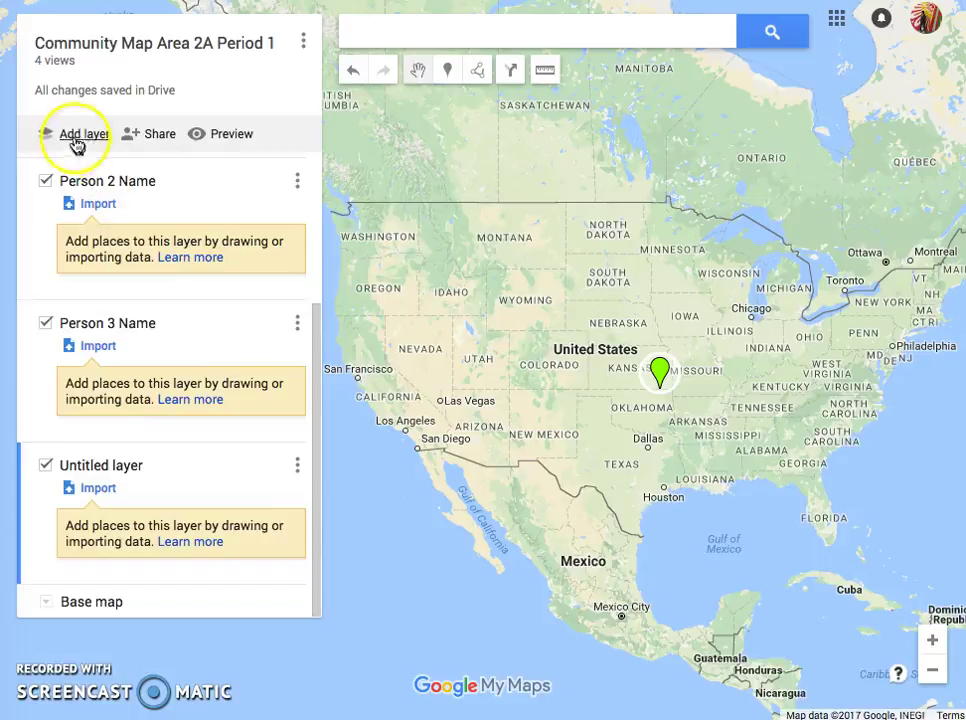
{"action": "left_click", "coordinate": [106, 466]}
{"action": "type", "text": "Person 4"}
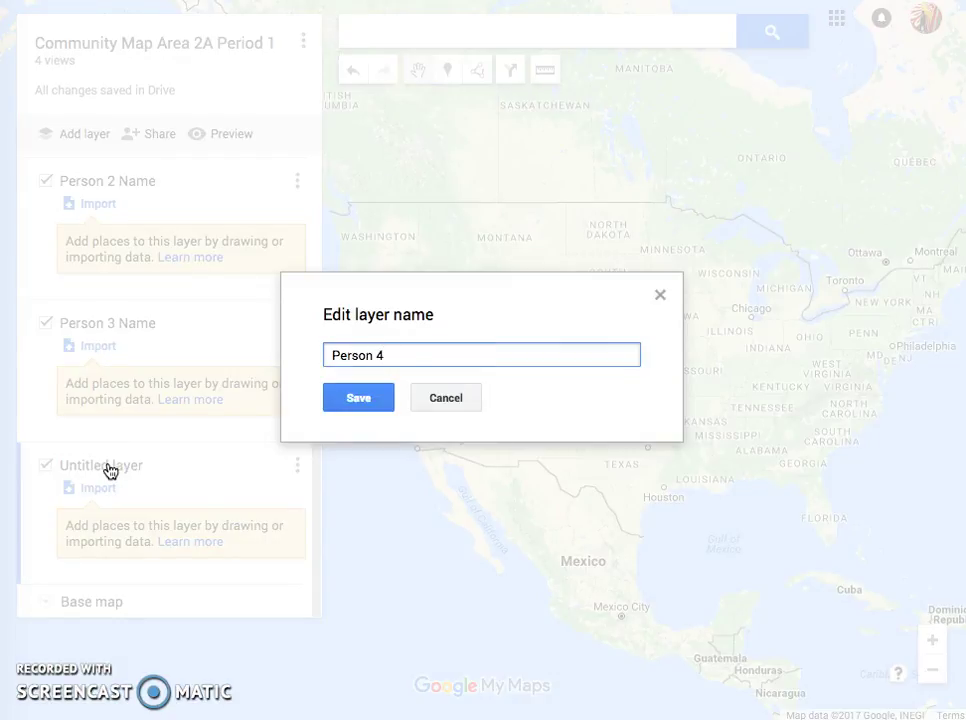
{"action": "type", "text": " Name"}
{"action": "left_click", "coordinate": [350, 401]}
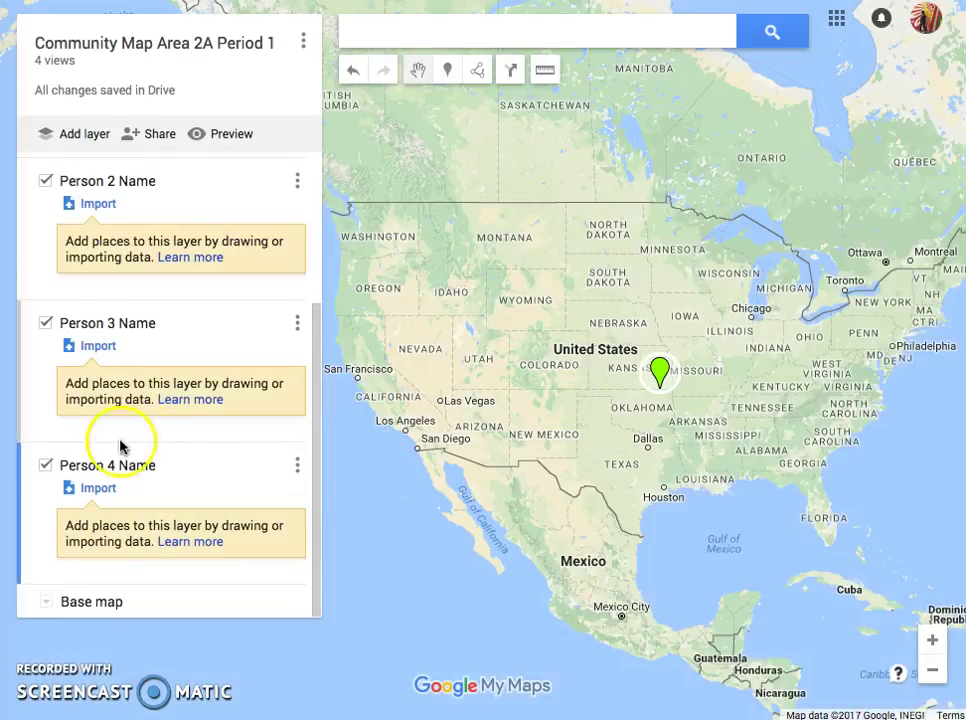
Make the Person 1 Name layer the active layer, without importing any file
{"action": "left_click", "coordinate": [95, 345]}
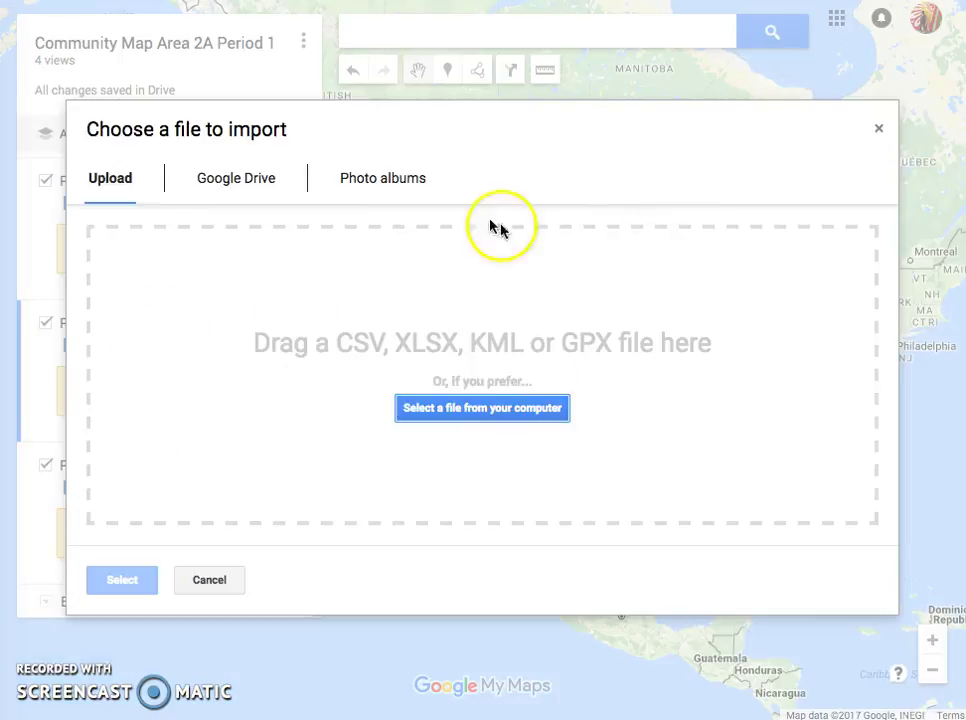
{"action": "left_click", "coordinate": [212, 580]}
{"action": "left_click", "coordinate": [229, 204]}
{"action": "scroll", "coordinate": [229, 204], "scroll_direction": "up", "scroll_amount": 2}
{"action": "left_click", "coordinate": [230, 203]}
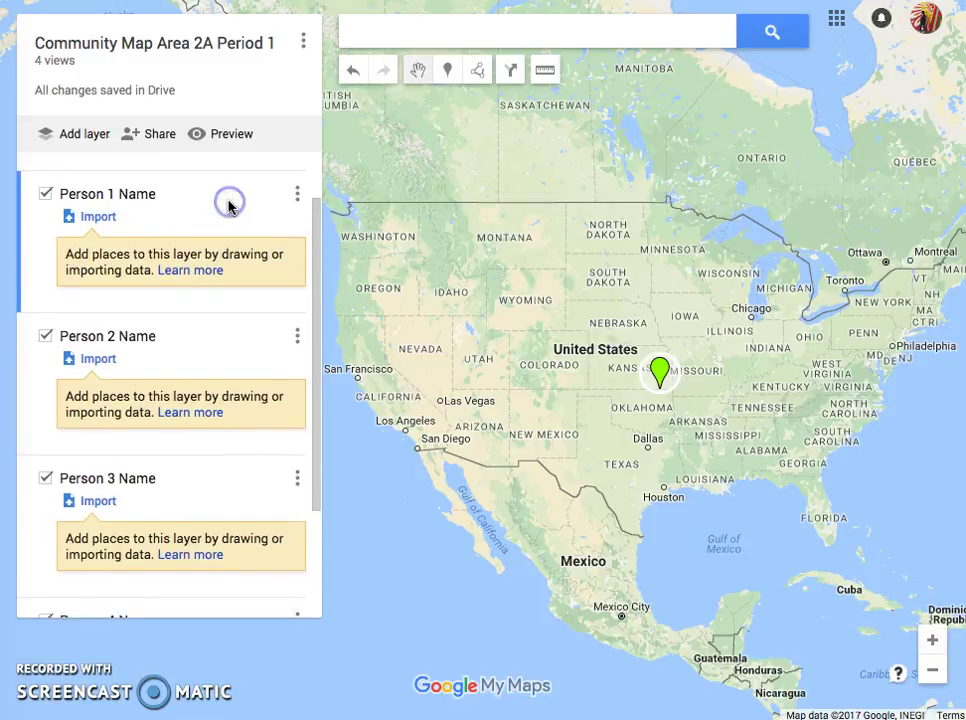
{"action": "scroll", "coordinate": [229, 206], "scroll_direction": "up", "scroll_amount": 1}
{"action": "left_click", "coordinate": [218, 262]}
{"action": "scroll", "coordinate": [254, 276], "scroll_direction": "down", "scroll_amount": 4}
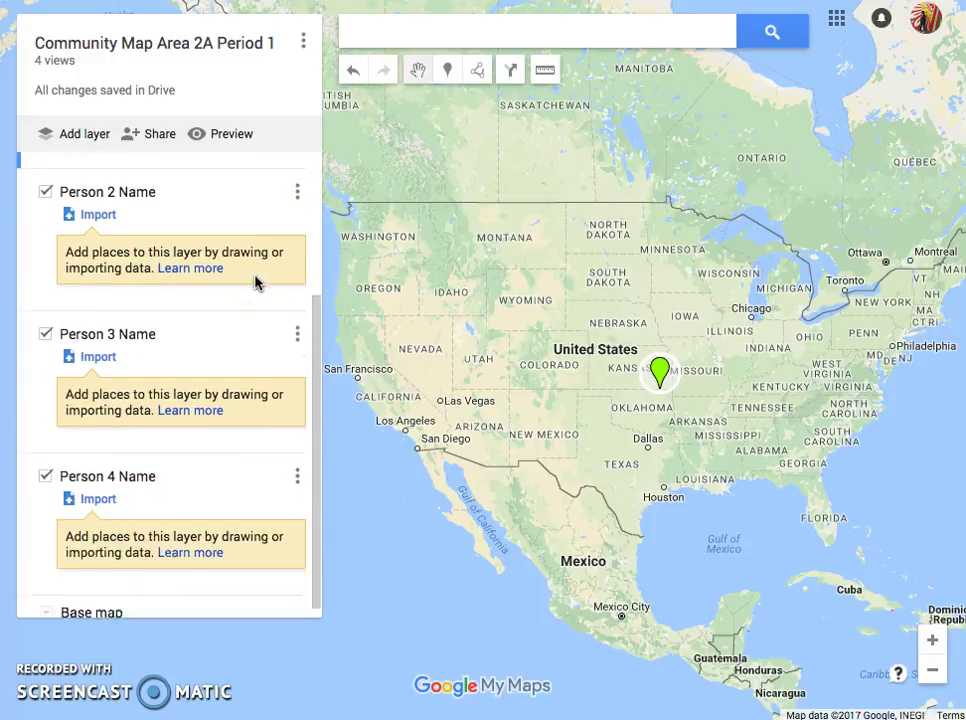
Search the map for O'donovan academy and examine the blocks around the school along W 54th St
{"action": "left_click", "coordinate": [375, 35]}
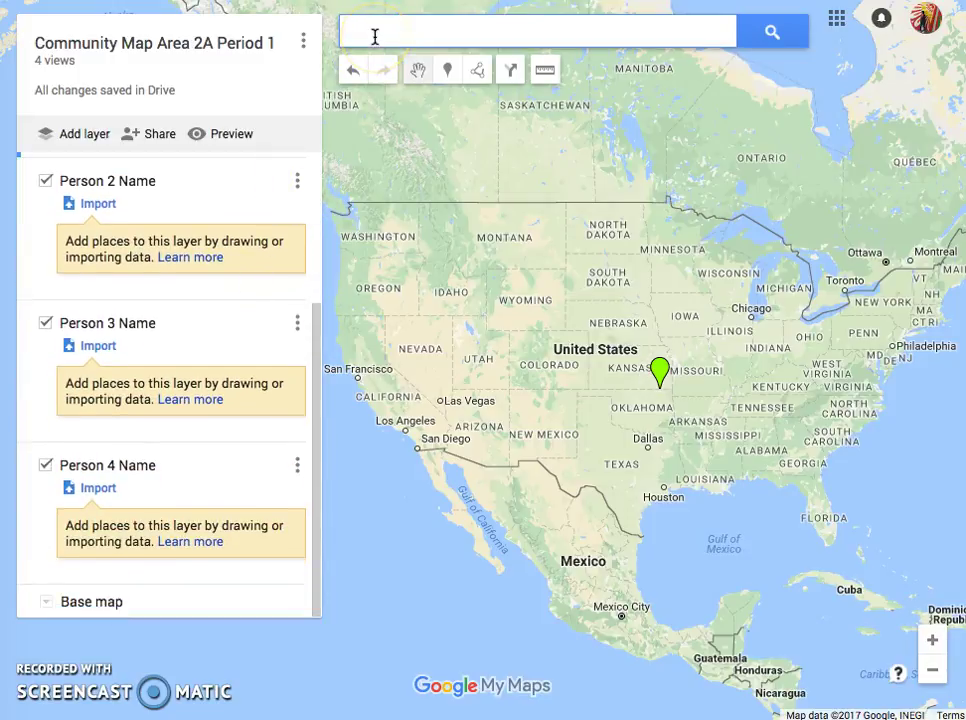
{"action": "type", "text": "O'donova"}
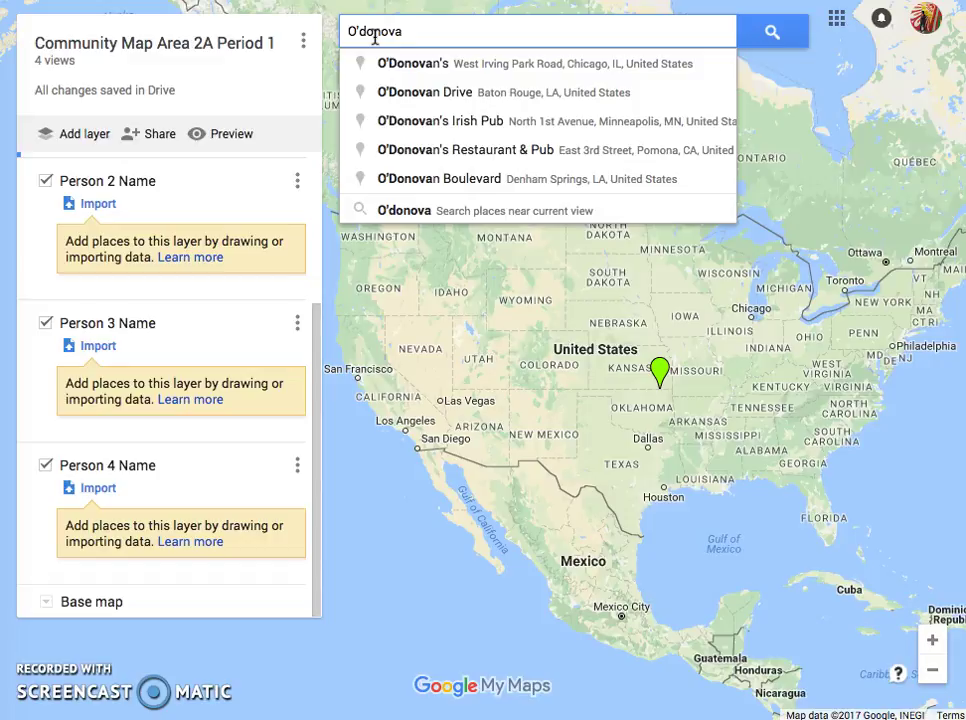
{"action": "type", "text": "n acade"}
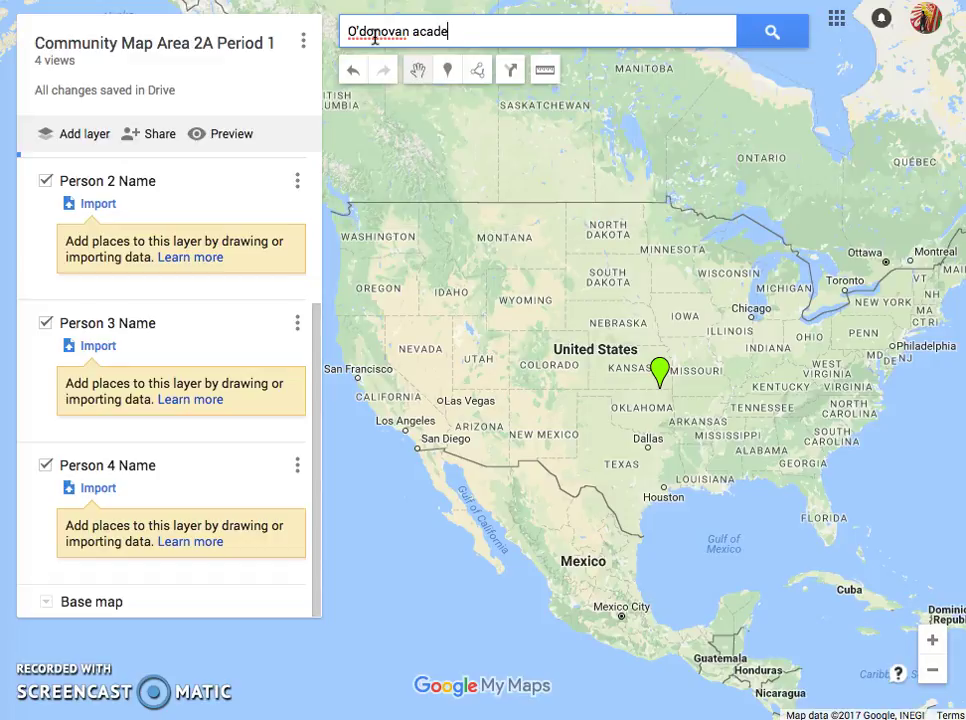
{"action": "key", "text": "Return"}
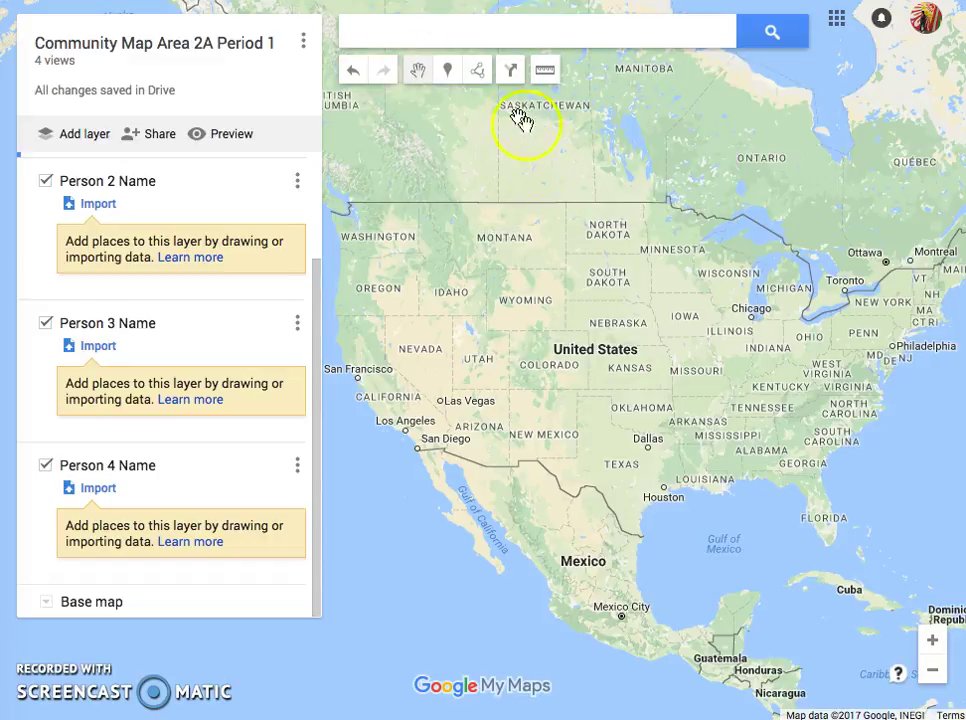
{"action": "left_click", "coordinate": [670, 106]}
{"action": "left_click_drag", "start_coordinate": [661, 305], "coordinate": [645, 273]}
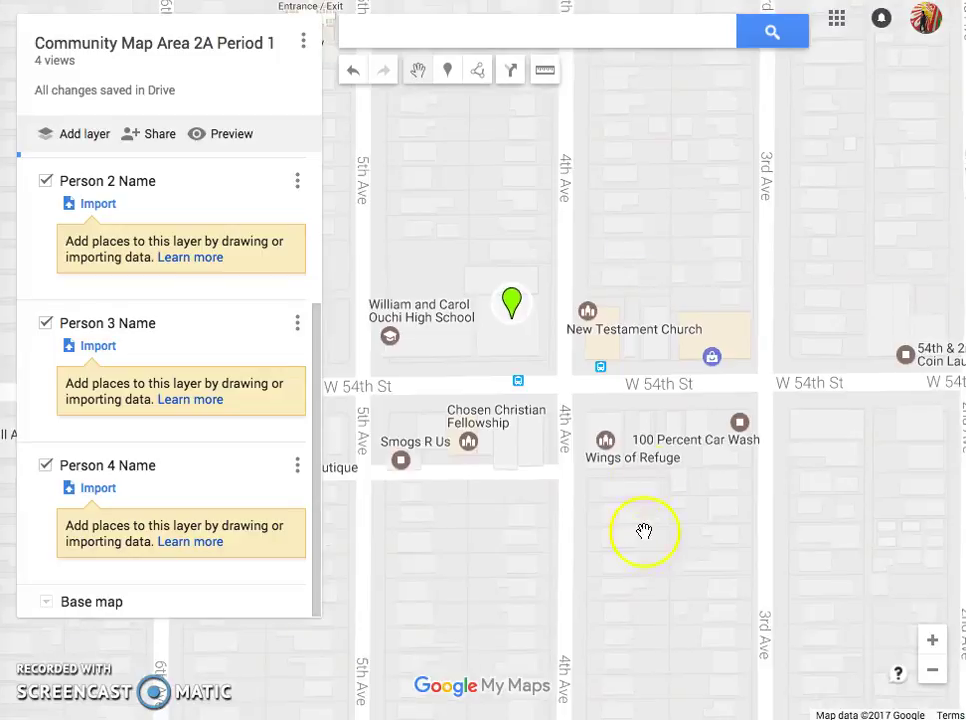
{"action": "left_click_drag", "start_coordinate": [645, 532], "coordinate": [660, 347]}
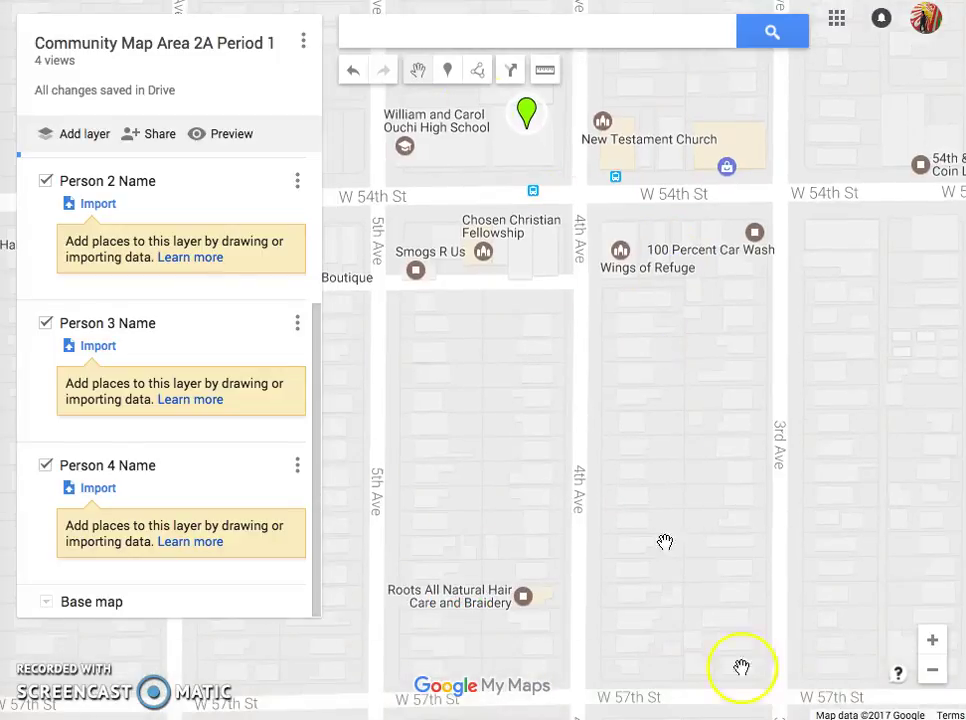
{"action": "left_click", "coordinate": [933, 672]}
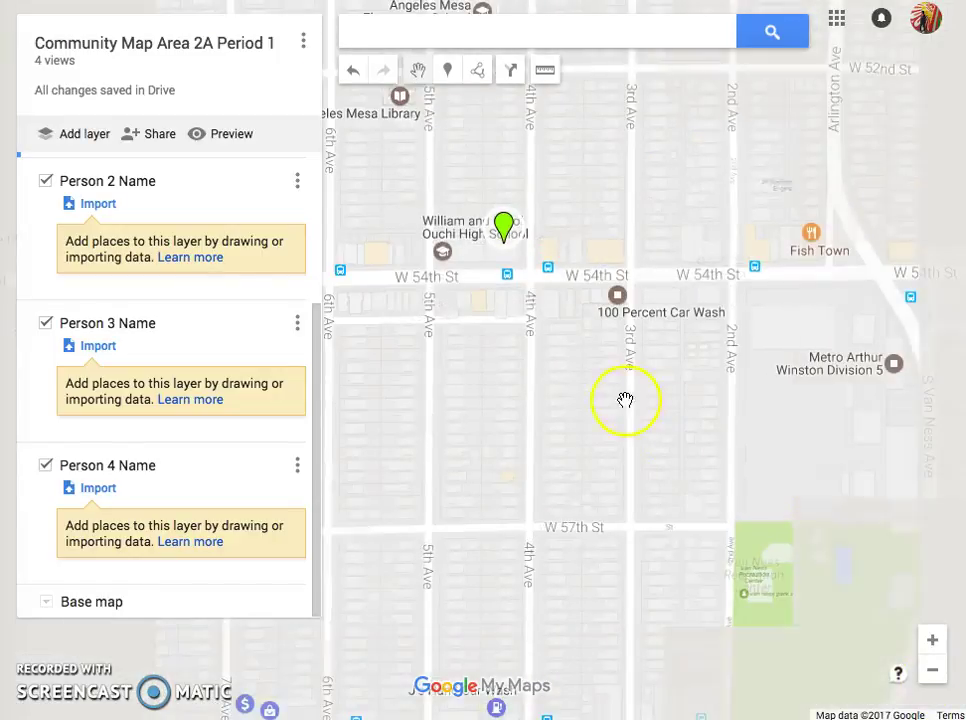
{"action": "mouse_move", "coordinate": [586, 384]}
{"action": "left_mouse_down"}
{"action": "mouse_move", "coordinate": [714, 457]}
{"action": "mouse_move", "coordinate": [779, 478]}
{"action": "mouse_move", "coordinate": [675, 442]}
{"action": "mouse_move", "coordinate": [666, 453]}
{"action": "left_mouse_up"}
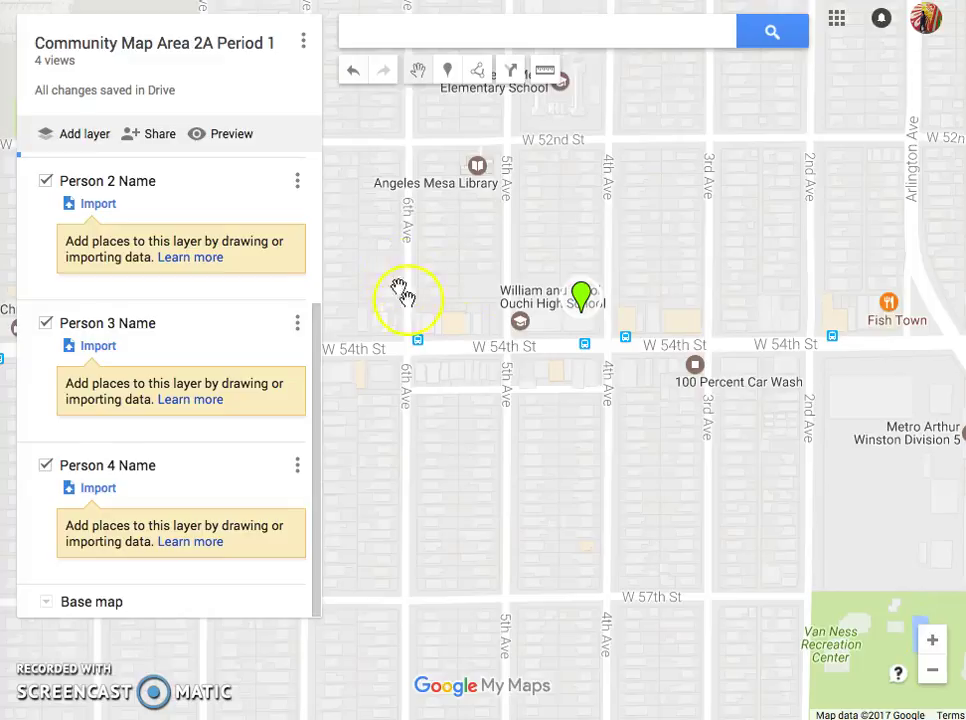
{"action": "left_click_drag", "start_coordinate": [564, 416], "coordinate": [638, 500]}
{"action": "left_click", "coordinate": [938, 641]}
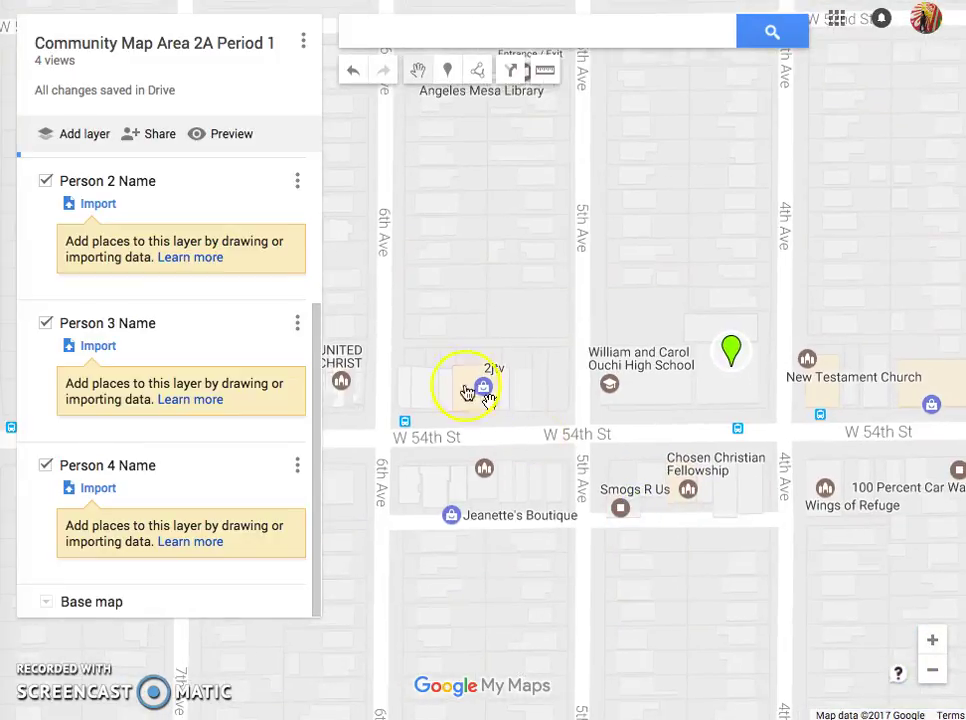
Make each of the four person layers active in turn, ending back on Person 1 Name
{"action": "scroll", "coordinate": [200, 307], "scroll_direction": "up", "scroll_amount": 3}
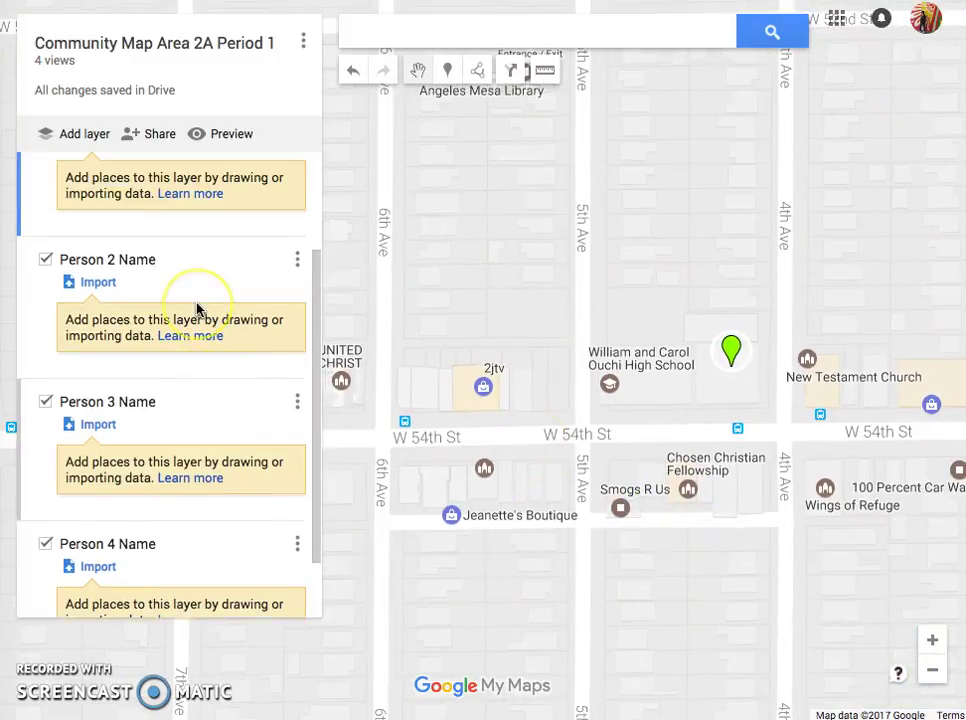
{"action": "scroll", "coordinate": [187, 316], "scroll_direction": "down", "scroll_amount": 1}
{"action": "scroll", "coordinate": [188, 318], "scroll_direction": "up", "scroll_amount": 1}
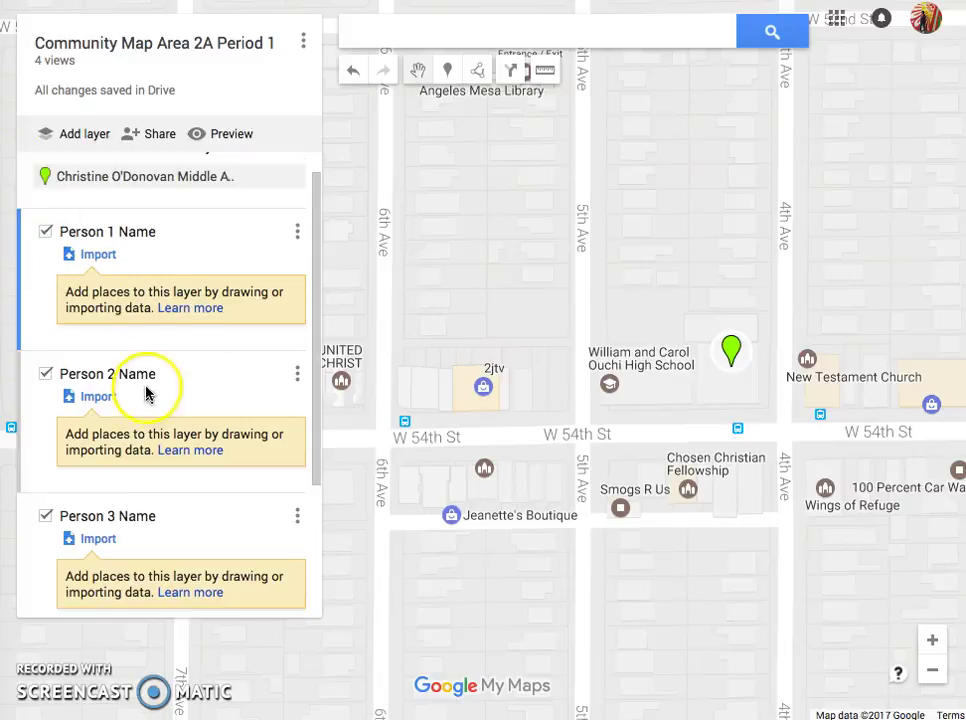
{"action": "left_click", "coordinate": [142, 236]}
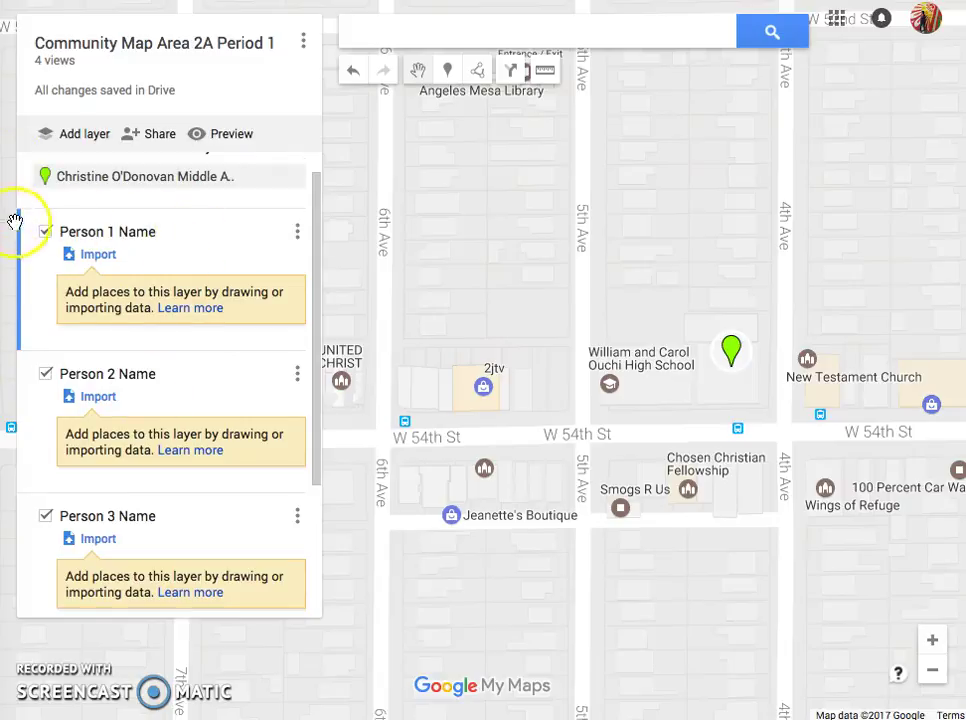
{"action": "left_click", "coordinate": [218, 380]}
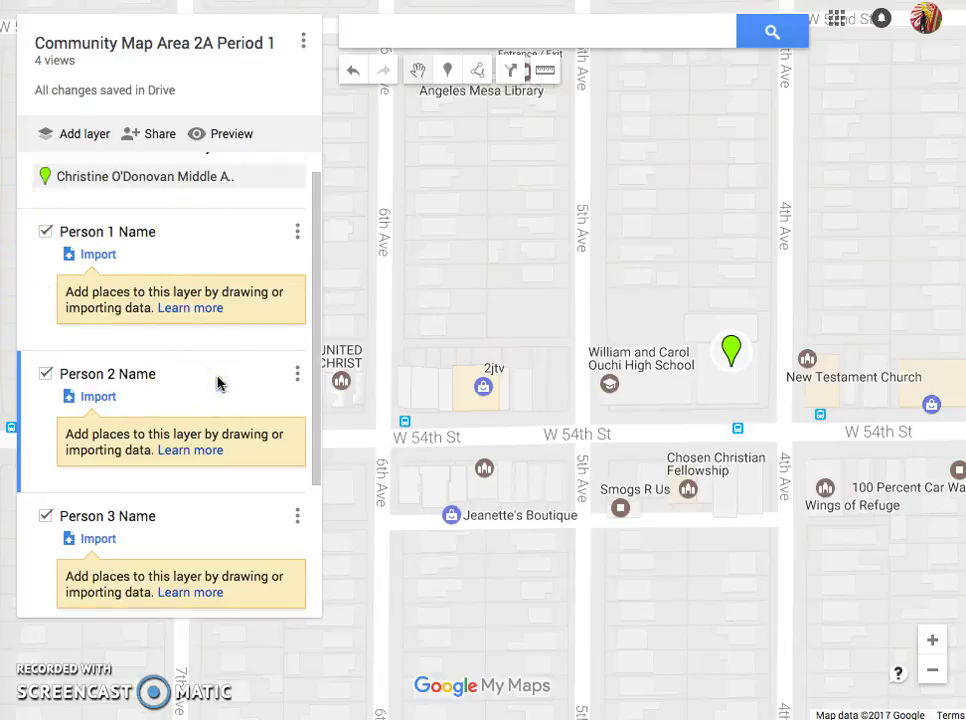
{"action": "scroll", "coordinate": [180, 370], "scroll_direction": "down", "scroll_amount": 1}
{"action": "scroll", "coordinate": [255, 415], "scroll_direction": "down", "scroll_amount": 2}
{"action": "left_click", "coordinate": [216, 328]}
{"action": "left_click", "coordinate": [213, 459]}
{"action": "scroll", "coordinate": [192, 289], "scroll_direction": "up", "scroll_amount": 2}
{"action": "scroll", "coordinate": [193, 290], "scroll_direction": "up", "scroll_amount": 1}
{"action": "left_click", "coordinate": [193, 290]}
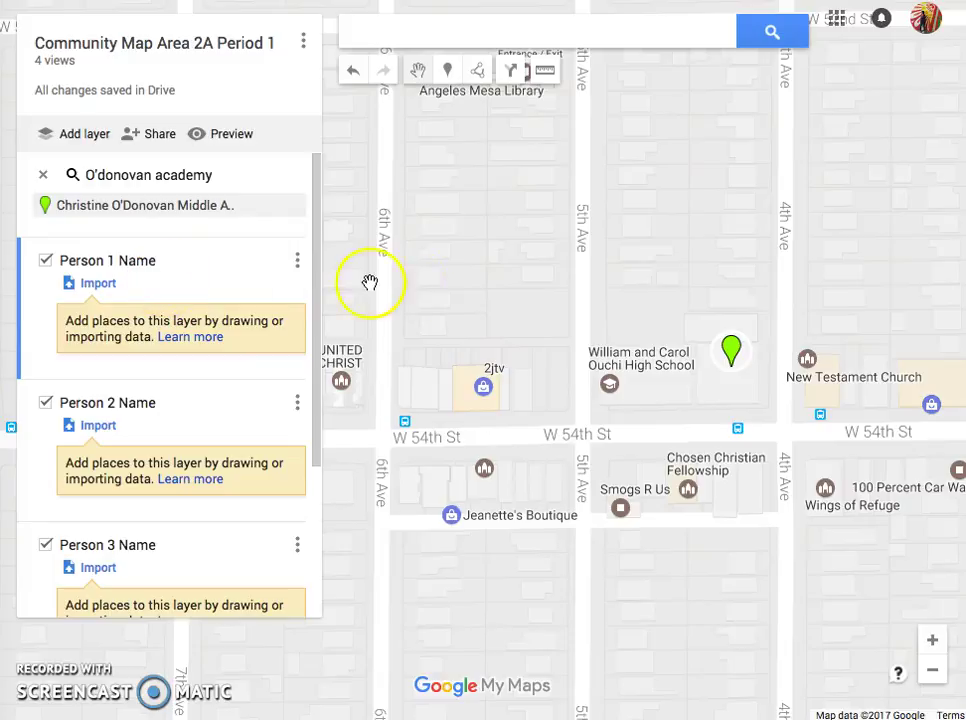
{"action": "left_click_drag", "start_coordinate": [688, 240], "coordinate": [686, 274]}
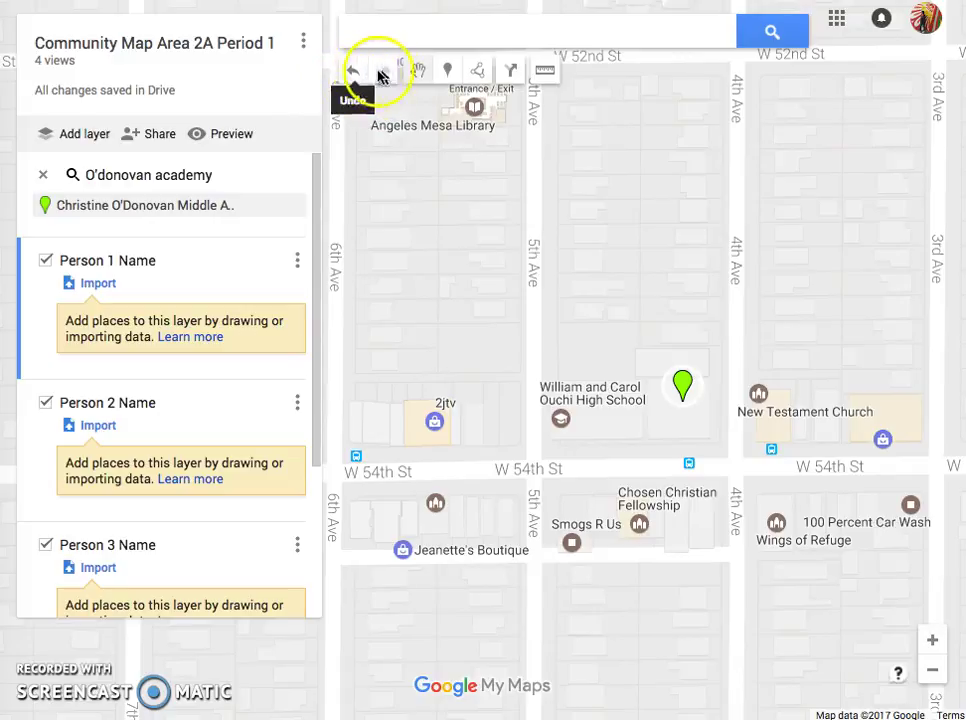
{"action": "left_click", "coordinate": [418, 80]}
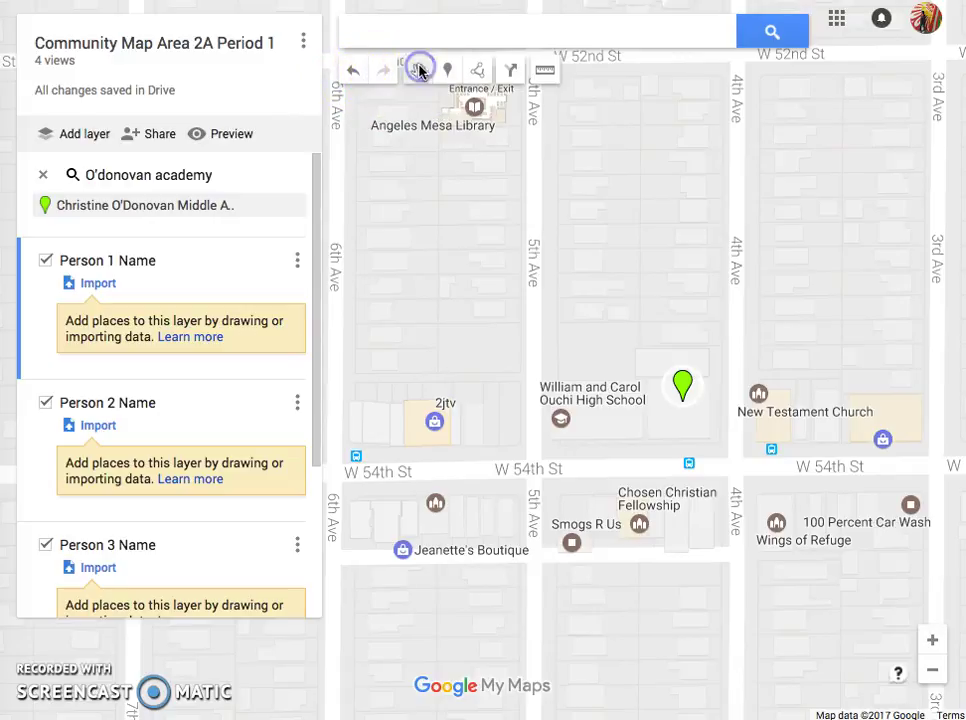
{"action": "left_click_drag", "start_coordinate": [513, 200], "coordinate": [449, 168]}
{"action": "left_click_drag", "start_coordinate": [612, 231], "coordinate": [627, 278]}
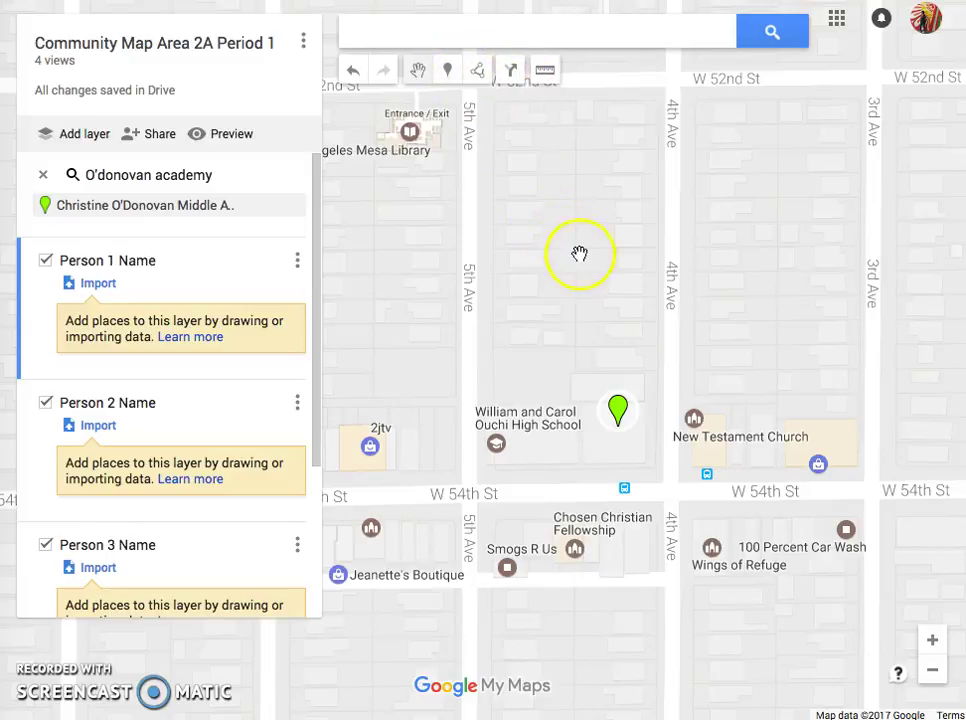
{"action": "left_click_drag", "start_coordinate": [571, 323], "coordinate": [523, 270]}
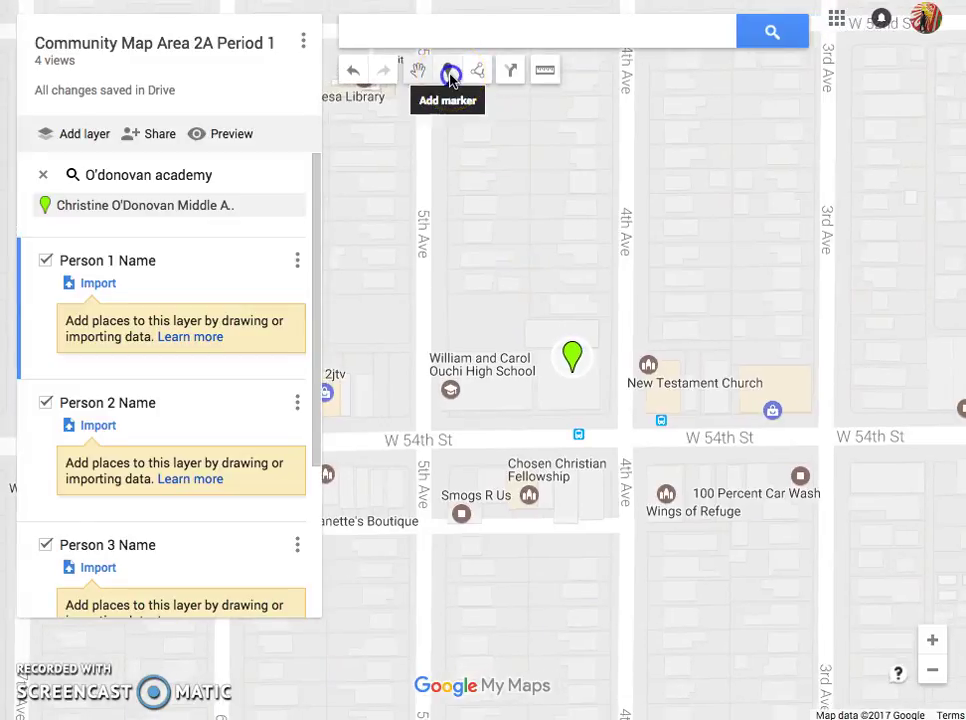
Add a marker on W 54th St just west of 4th Ave and save it as Plastic Bag
{"action": "left_click", "coordinate": [448, 72]}
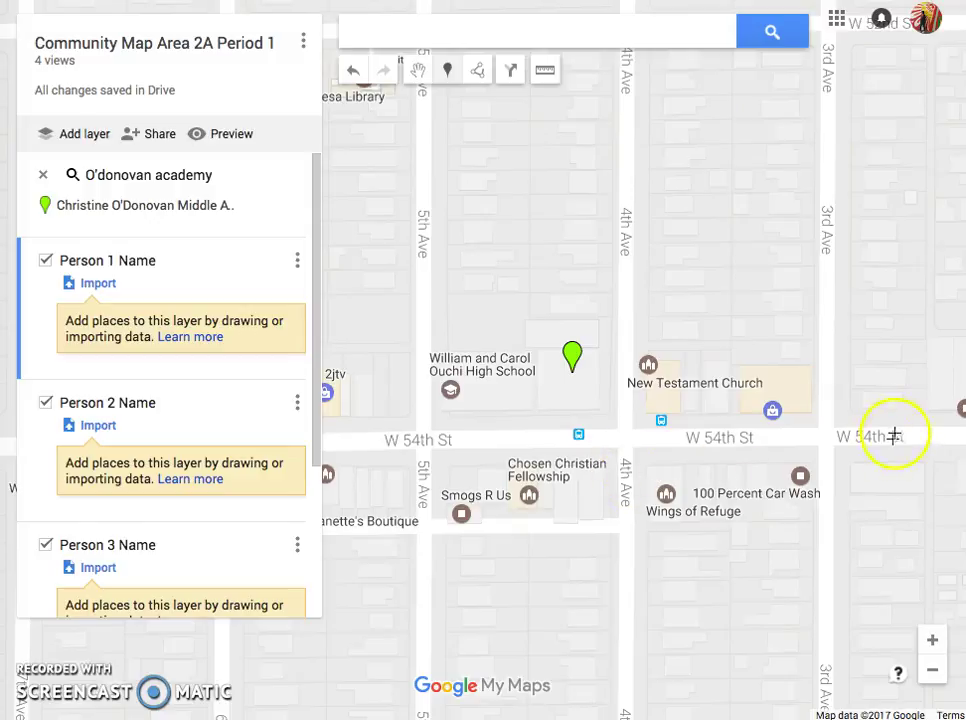
{"action": "left_click", "coordinate": [605, 457]}
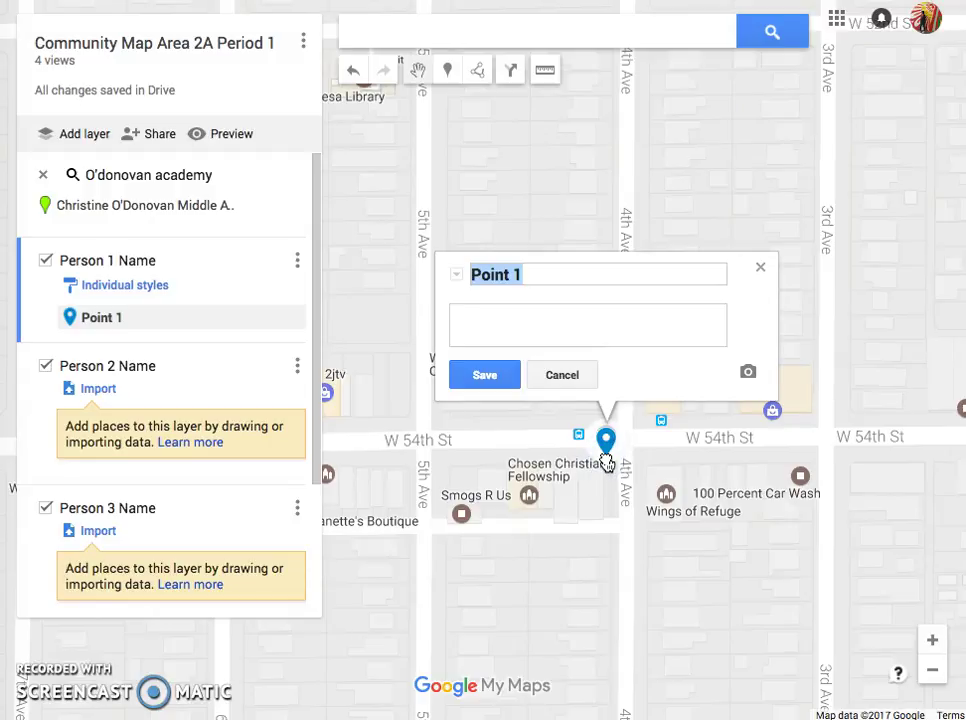
{"action": "left_click", "coordinate": [607, 468]}
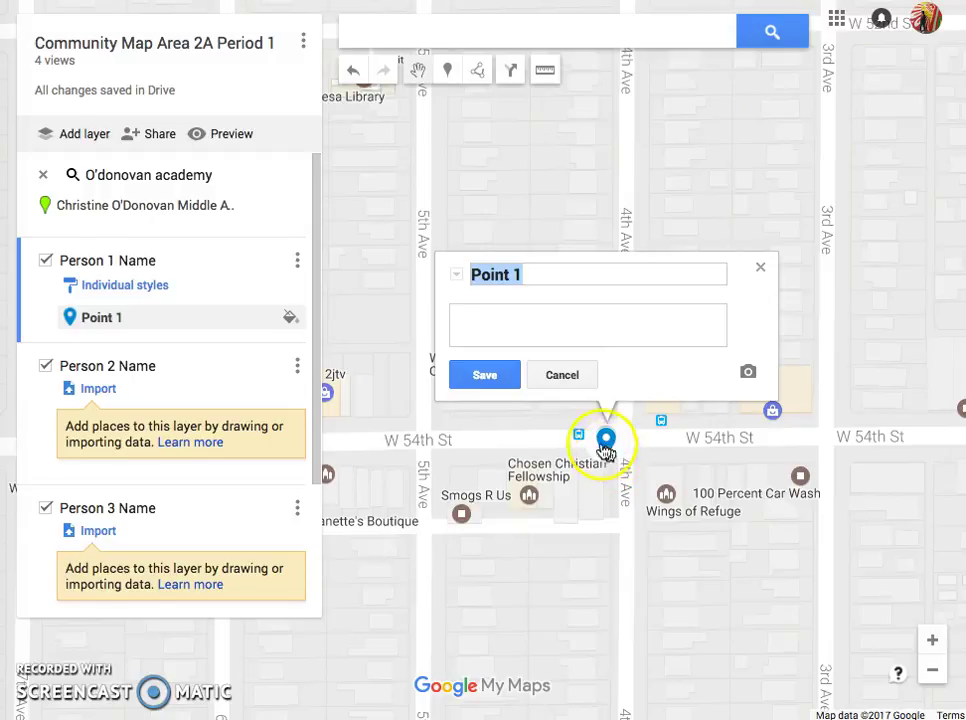
{"action": "key", "text": "BackSpace"}
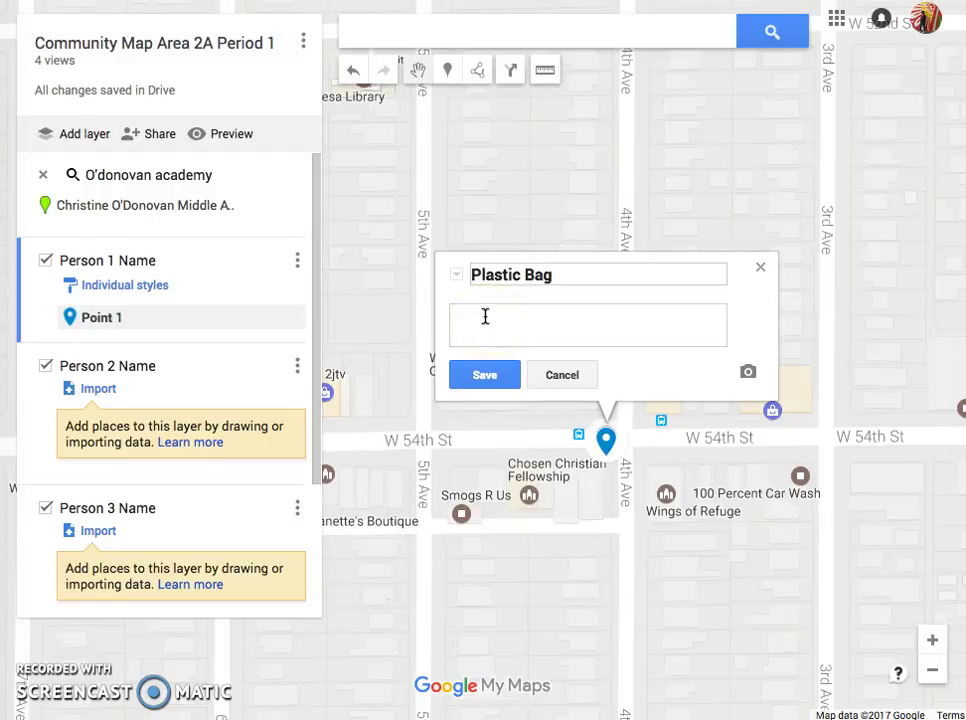
{"action": "left_click", "coordinate": [487, 377]}
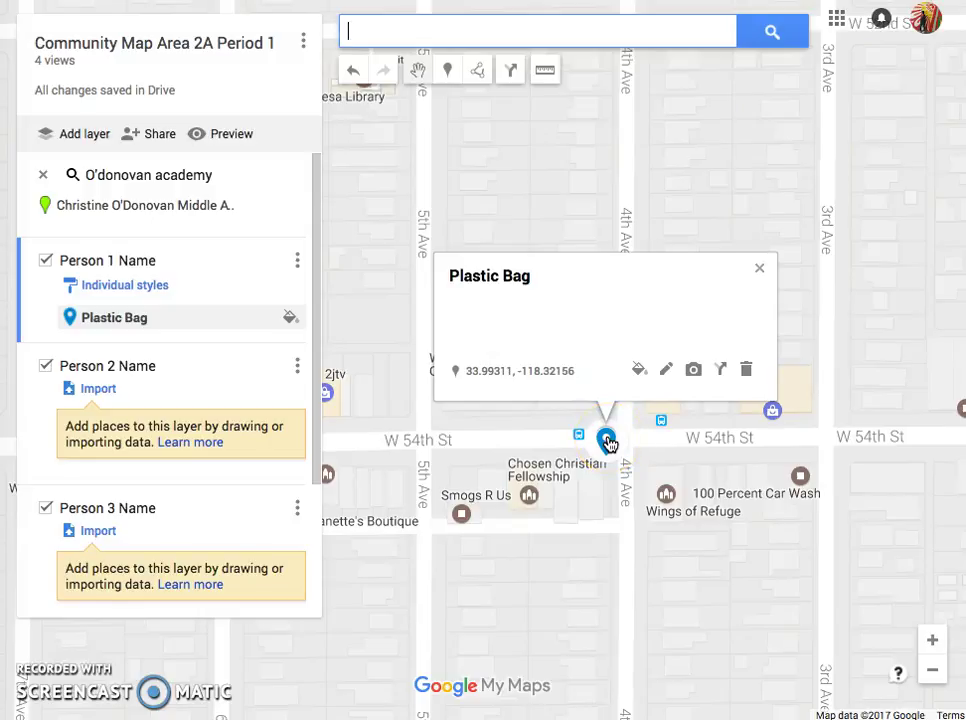
Move the Plastic Bag marker slightly west along W 54th St and reopen its details
{"action": "mouse_move", "coordinate": [608, 442]}
{"action": "left_mouse_down"}
{"action": "mouse_move", "coordinate": [492, 437]}
{"action": "mouse_move", "coordinate": [608, 447]}
{"action": "mouse_move", "coordinate": [561, 447]}
{"action": "mouse_move", "coordinate": [578, 410]}
{"action": "mouse_move", "coordinate": [611, 457]}
{"action": "mouse_move", "coordinate": [599, 441]}
{"action": "left_mouse_up"}
{"action": "left_click", "coordinate": [694, 520]}
{"action": "left_click", "coordinate": [597, 446]}
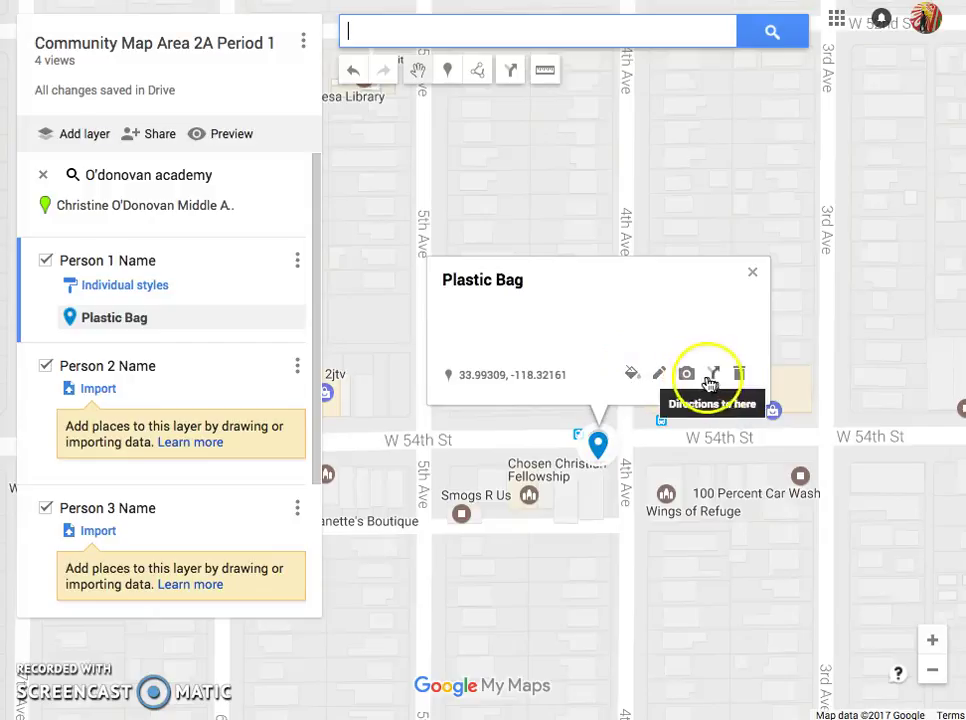
Try red and dark green as the color of the Plastic Bag marker
{"action": "left_click", "coordinate": [632, 375]}
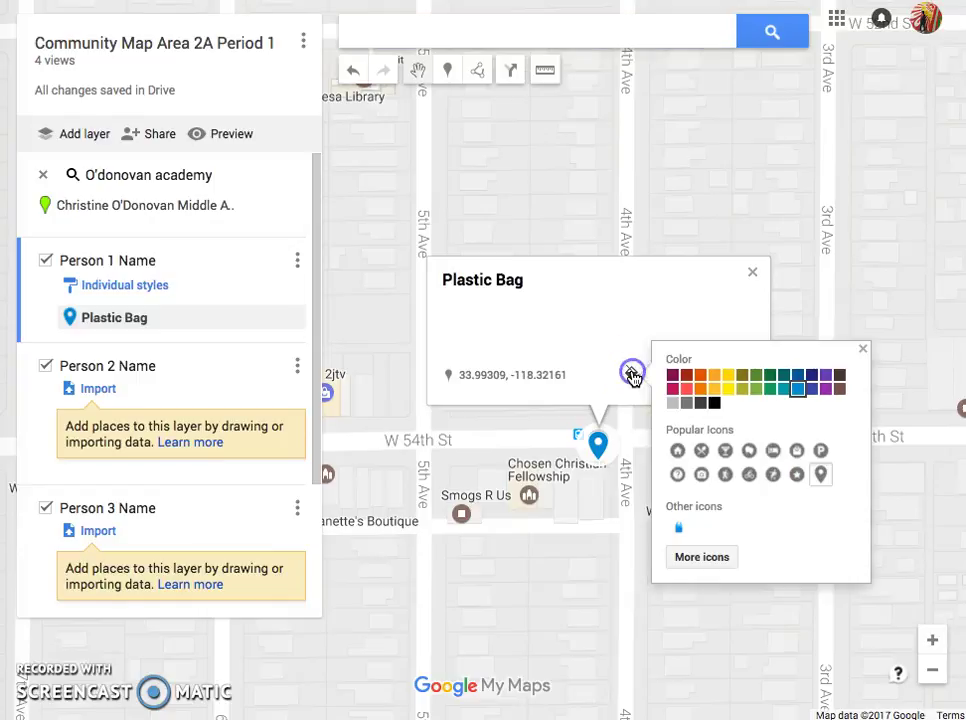
{"action": "left_click", "coordinate": [686, 388]}
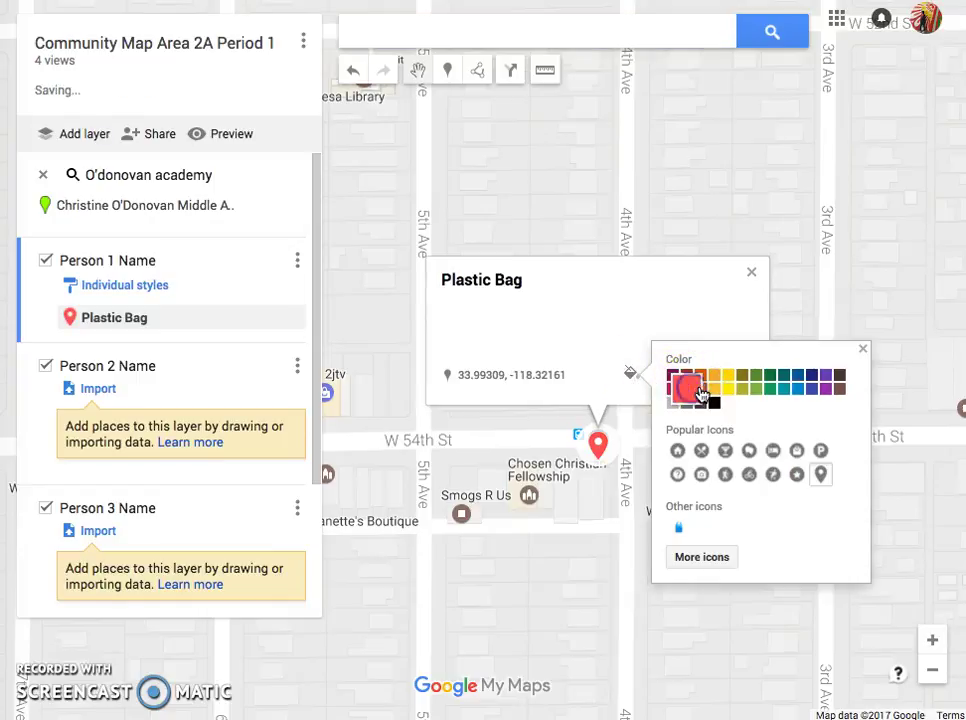
{"action": "left_click", "coordinate": [770, 375]}
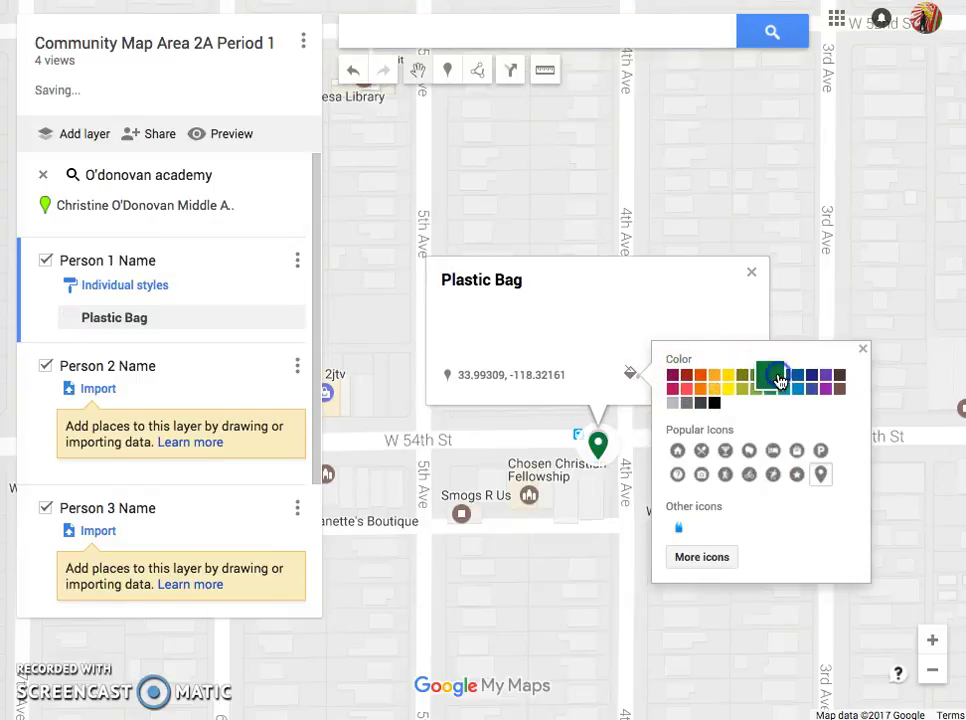
Try several popular icons on the Plastic Bag marker, including the house and the camera
{"action": "left_click", "coordinate": [820, 451]}
{"action": "left_click", "coordinate": [796, 453]}
{"action": "left_click", "coordinate": [773, 452]}
{"action": "left_click", "coordinate": [752, 452]}
{"action": "left_click", "coordinate": [727, 452]}
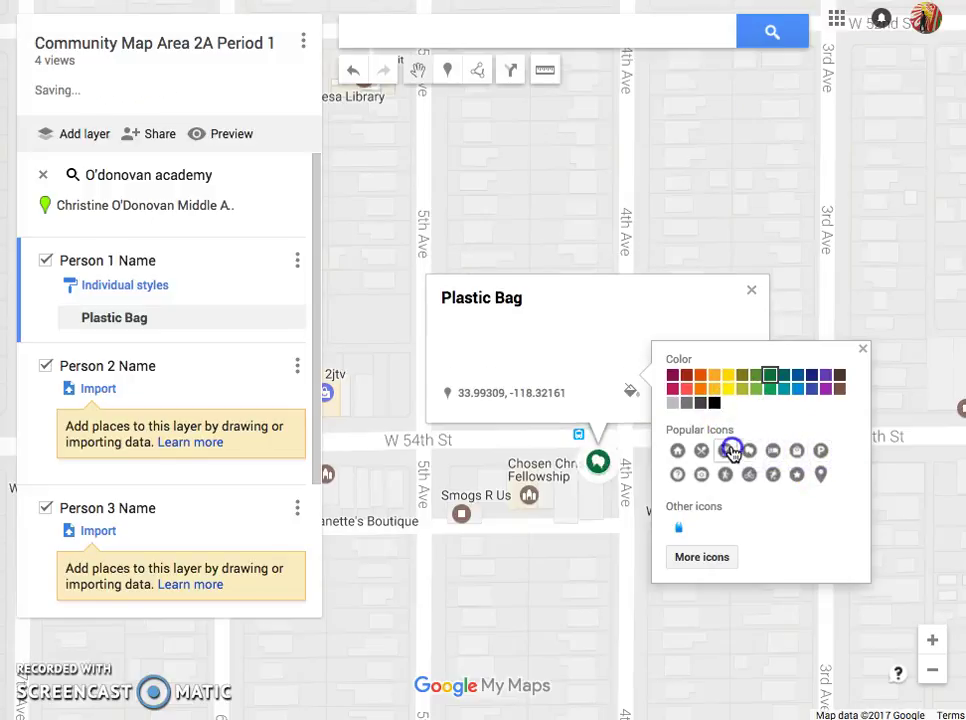
{"action": "left_click", "coordinate": [703, 451]}
{"action": "left_click", "coordinate": [681, 453]}
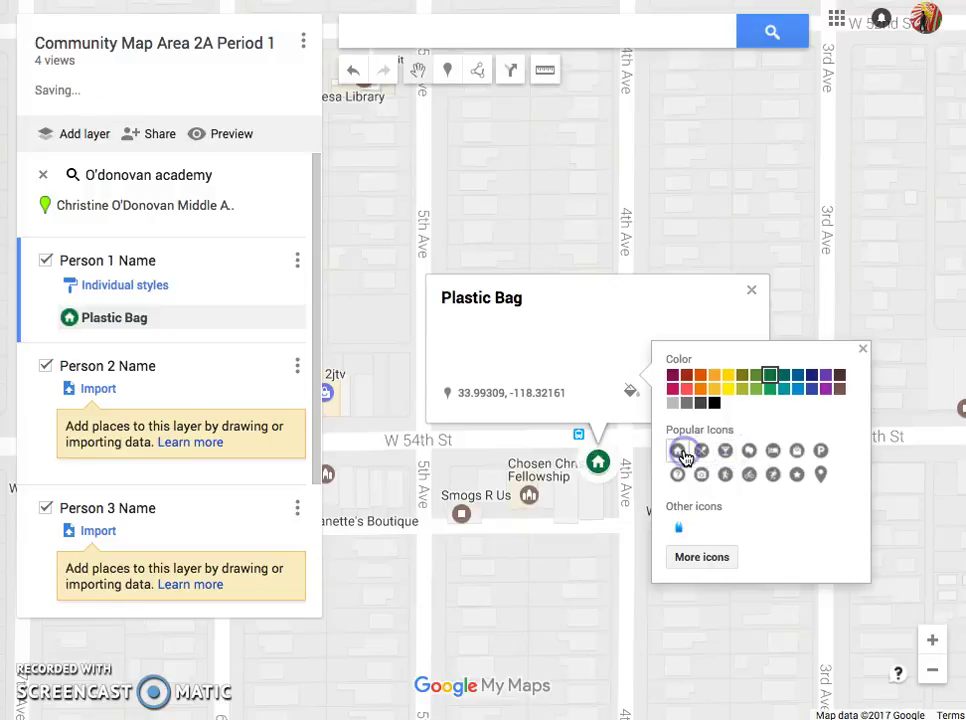
{"action": "left_click", "coordinate": [680, 473]}
{"action": "left_click", "coordinate": [707, 476]}
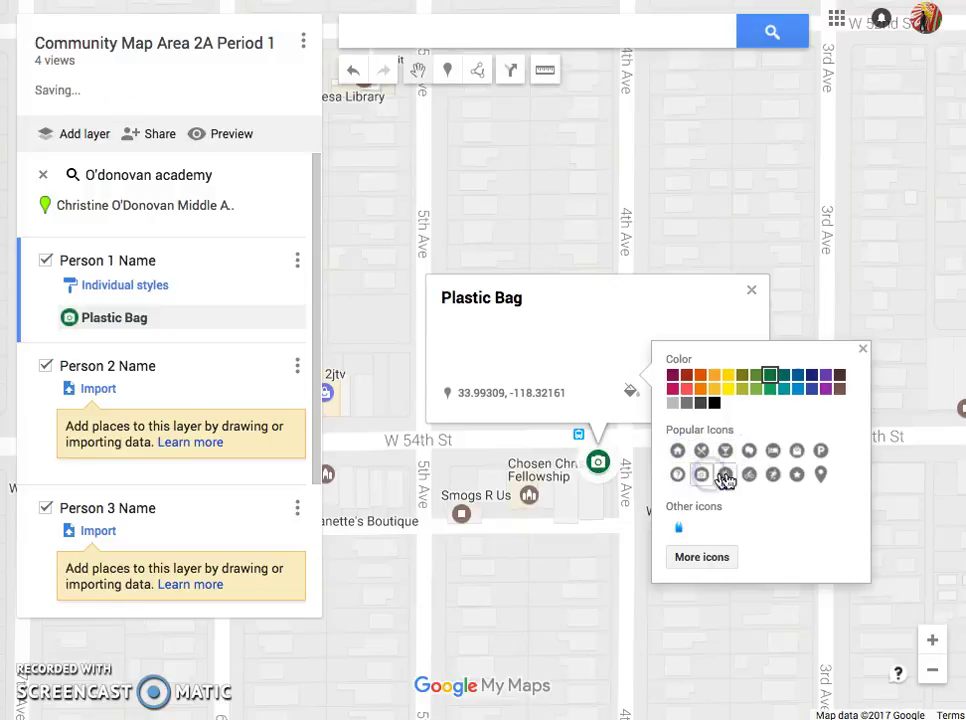
Look through the full icon collection and search Google images for a custom icon of a plastic bag
{"action": "left_click", "coordinate": [709, 563]}
{"action": "scroll", "coordinate": [433, 335], "scroll_direction": "up", "scroll_amount": 1}
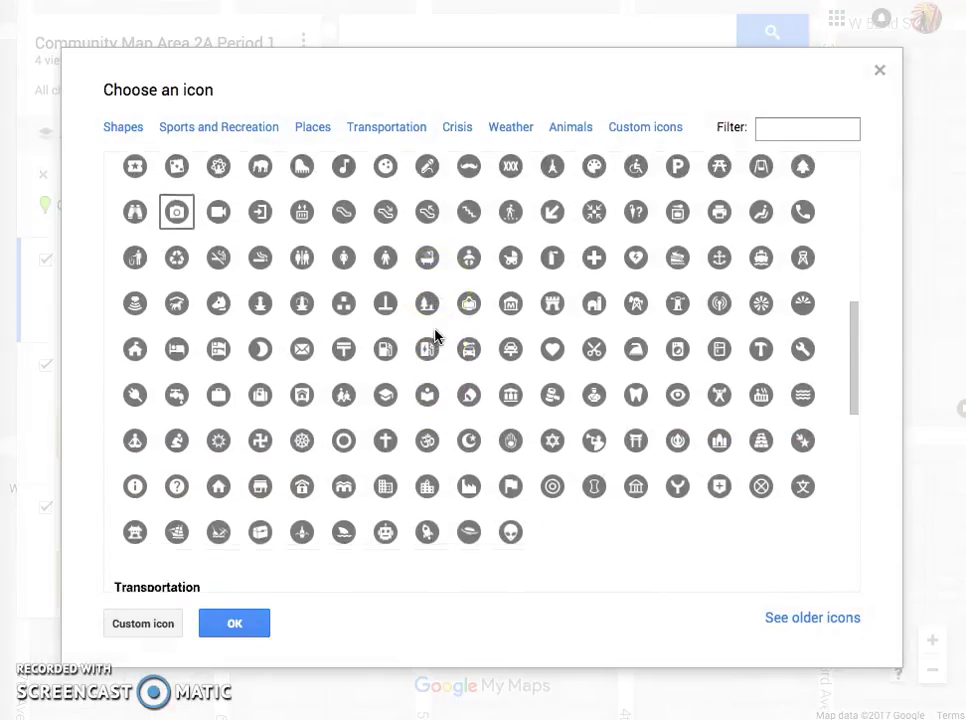
{"action": "scroll", "coordinate": [433, 335], "scroll_direction": "down", "scroll_amount": 7}
{"action": "scroll", "coordinate": [433, 335], "scroll_direction": "up", "scroll_amount": 15}
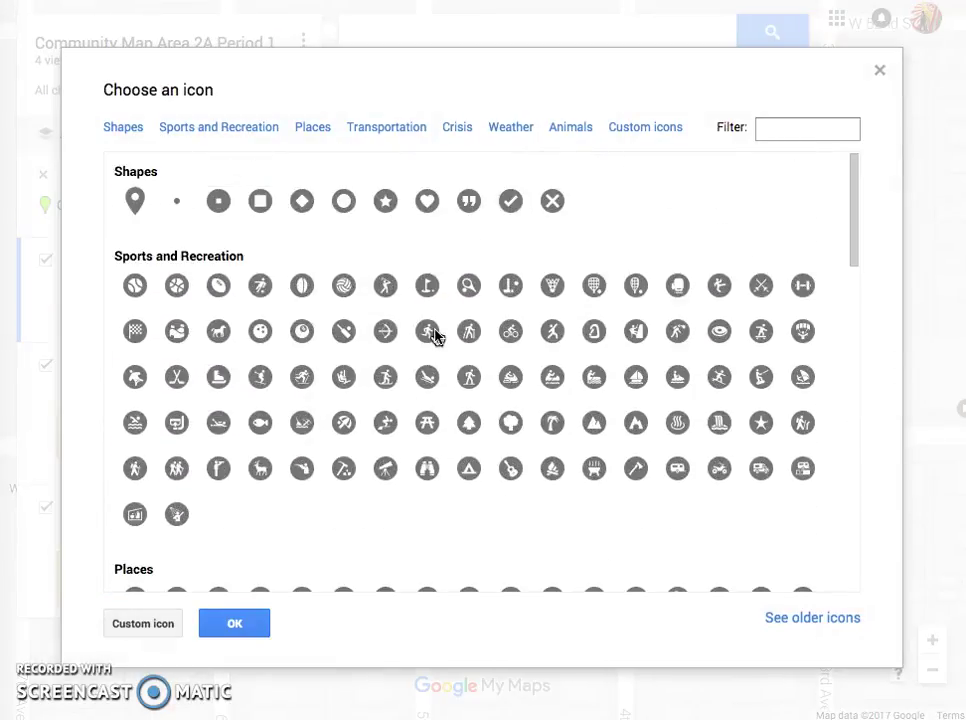
{"action": "scroll", "coordinate": [433, 336], "scroll_direction": "down", "scroll_amount": 7}
{"action": "scroll", "coordinate": [433, 336], "scroll_direction": "down", "scroll_amount": 7}
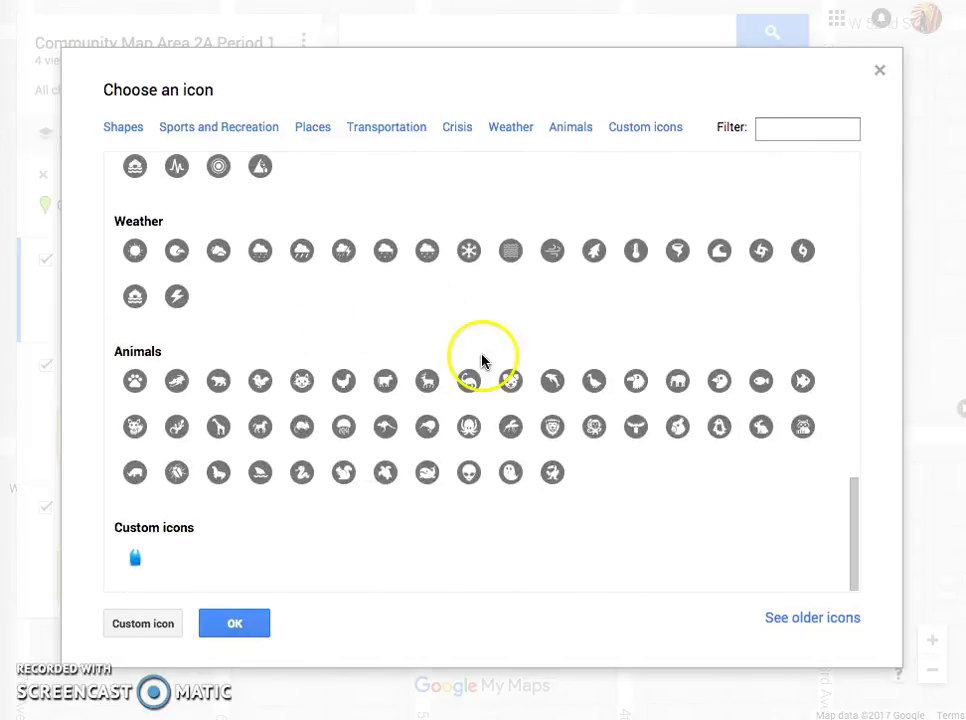
{"action": "left_click", "coordinate": [145, 623]}
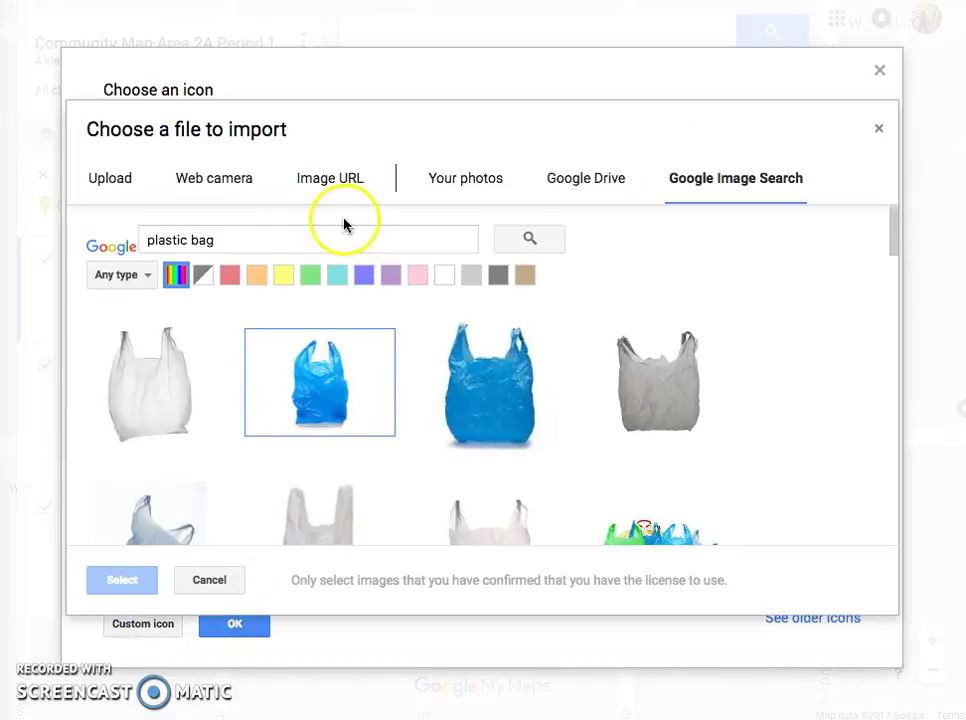
{"action": "left_click", "coordinate": [772, 183]}
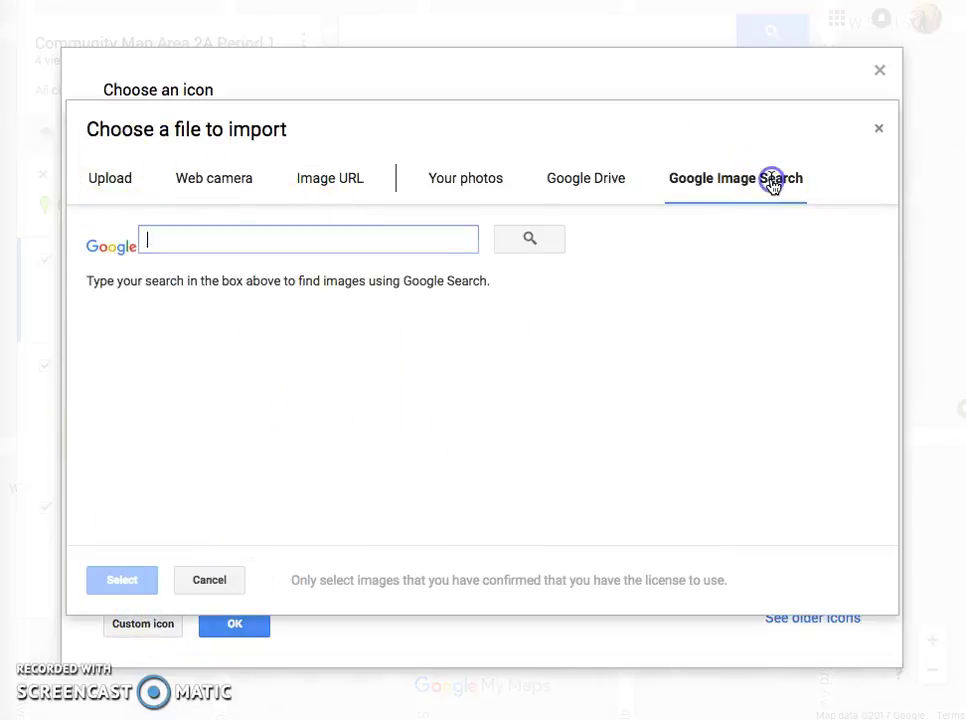
{"action": "type", "text": "plastic"}
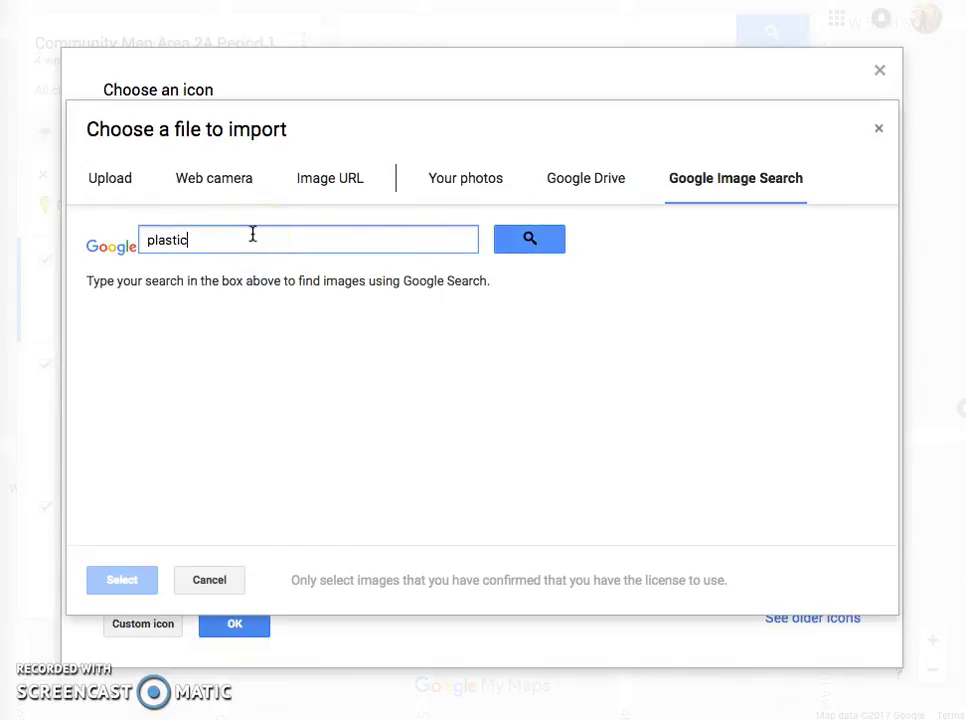
{"action": "type", "text": " bag"}
{"action": "key", "text": "Return"}
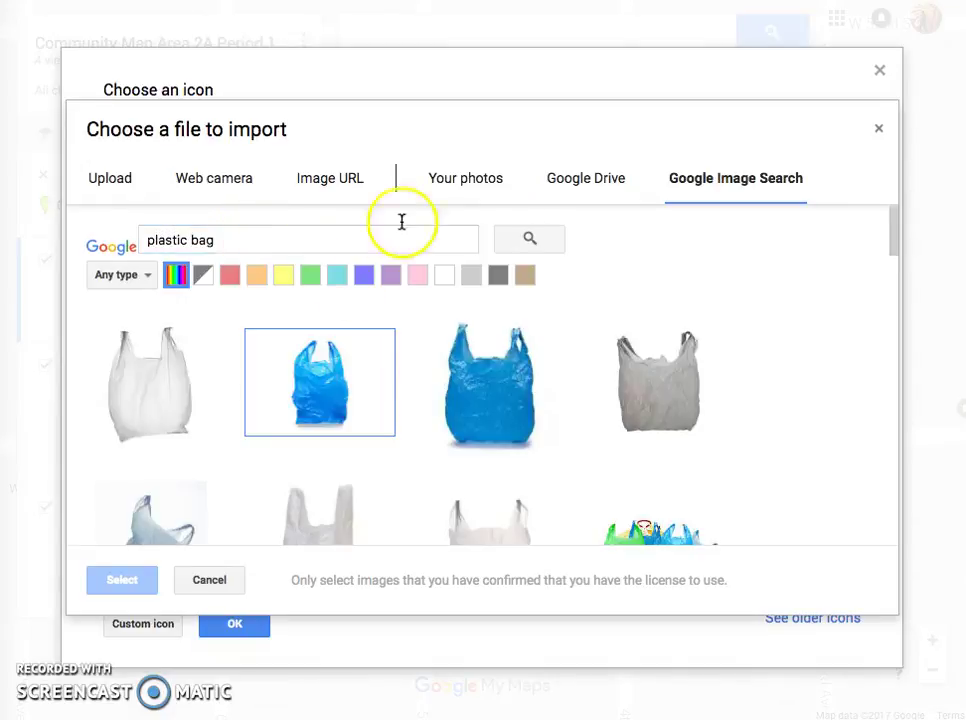
Choose the small blue plastic bag image from the first row of results and apply it as the marker's icon
{"action": "scroll", "coordinate": [533, 383], "scroll_direction": "down", "scroll_amount": 6}
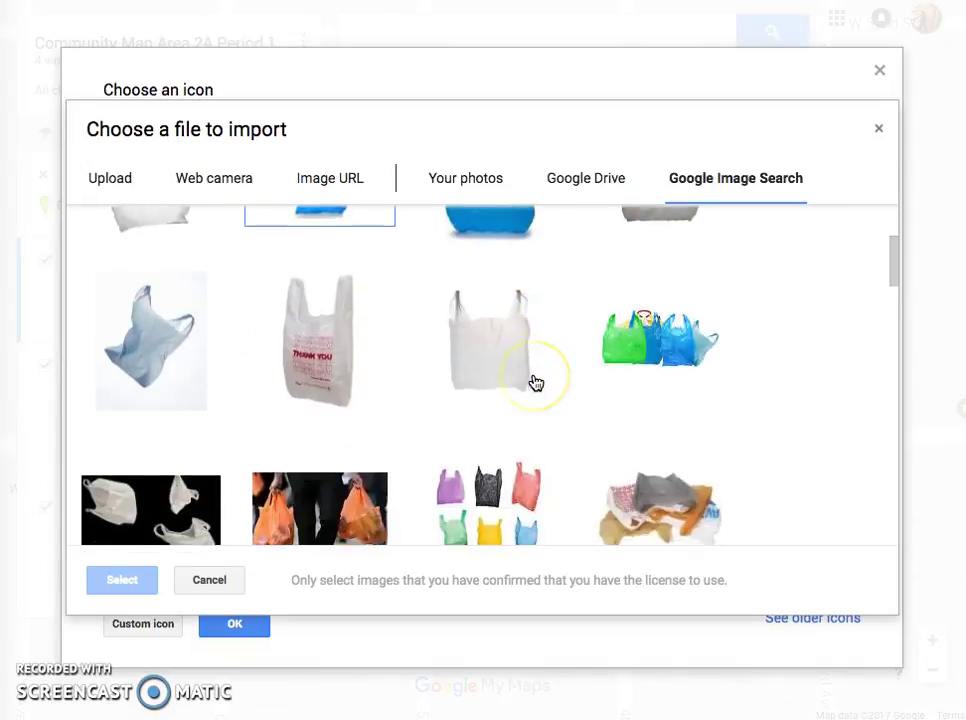
{"action": "scroll", "coordinate": [535, 383], "scroll_direction": "up", "scroll_amount": 6}
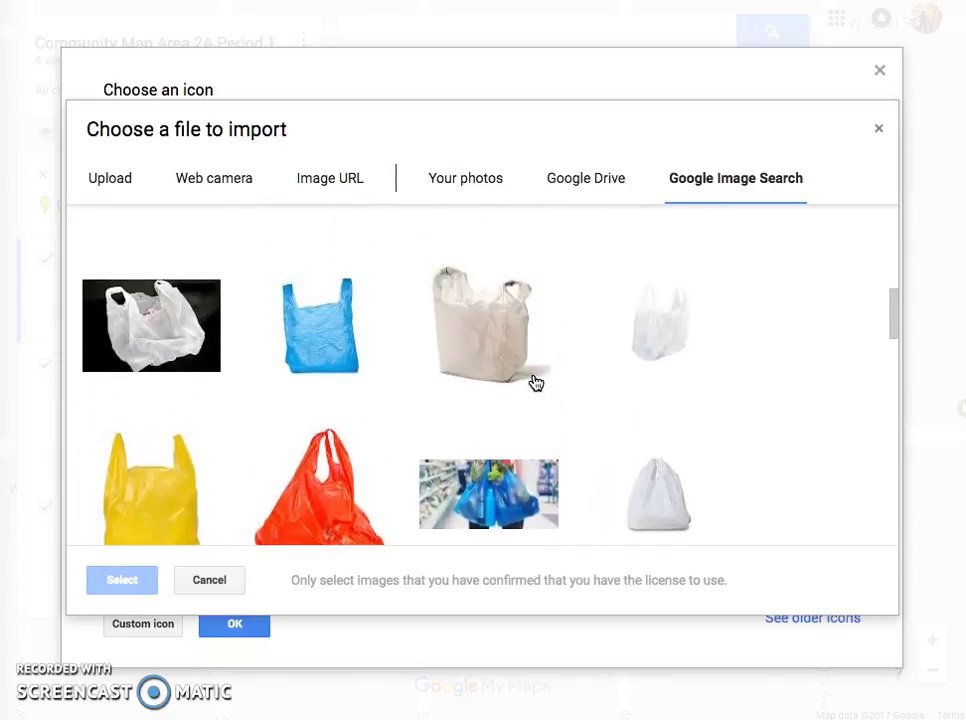
{"action": "left_click", "coordinate": [291, 345]}
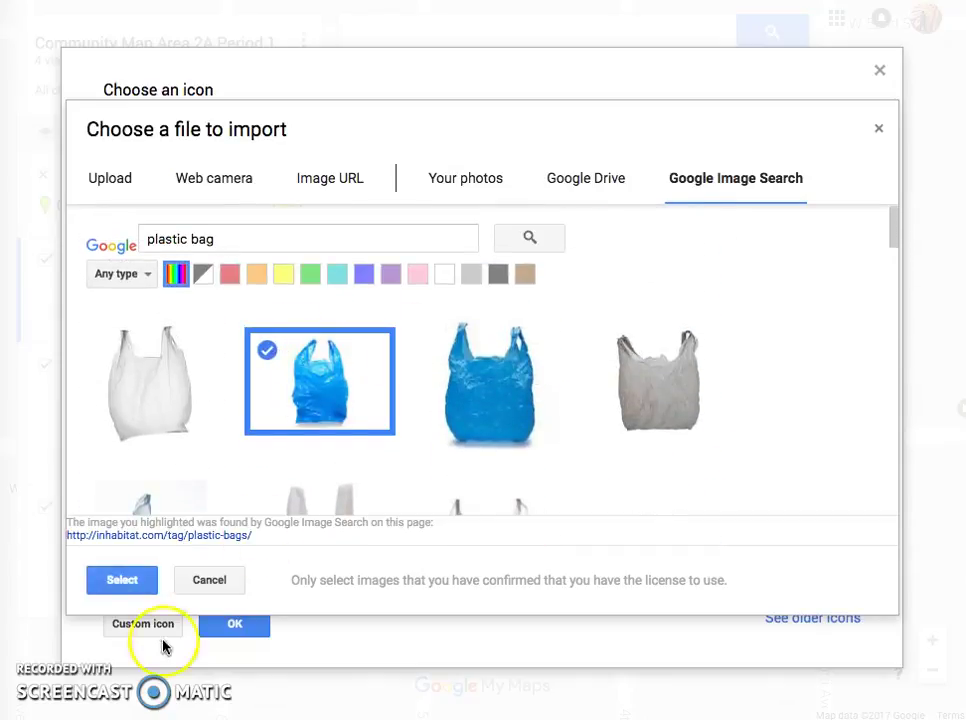
{"action": "left_click", "coordinate": [115, 578]}
{"action": "left_click", "coordinate": [125, 565]}
{"action": "left_click", "coordinate": [226, 621]}
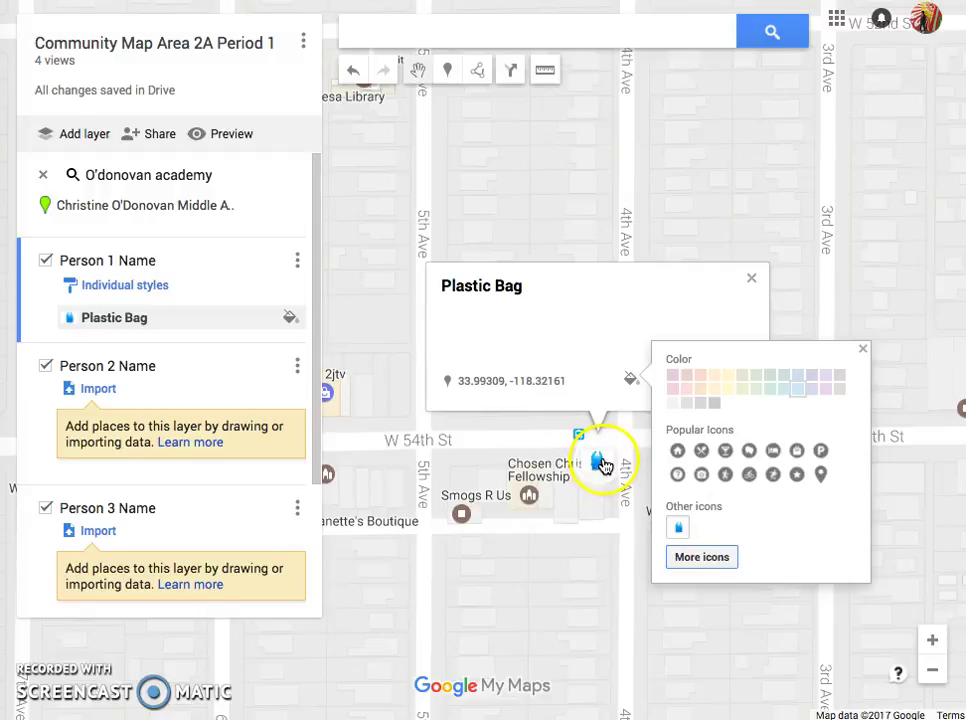
{"action": "left_click", "coordinate": [862, 349]}
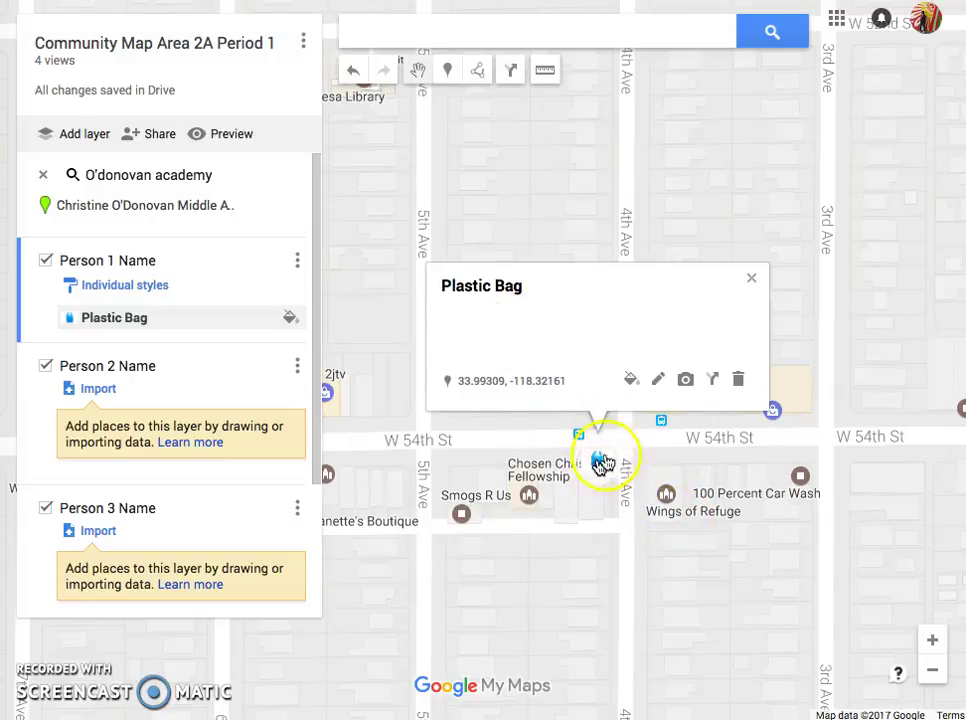
Start adding a photo to the Plastic Bag marker and open the Pictures > Community mapping folder in Google Drive
{"action": "left_click", "coordinate": [688, 382]}
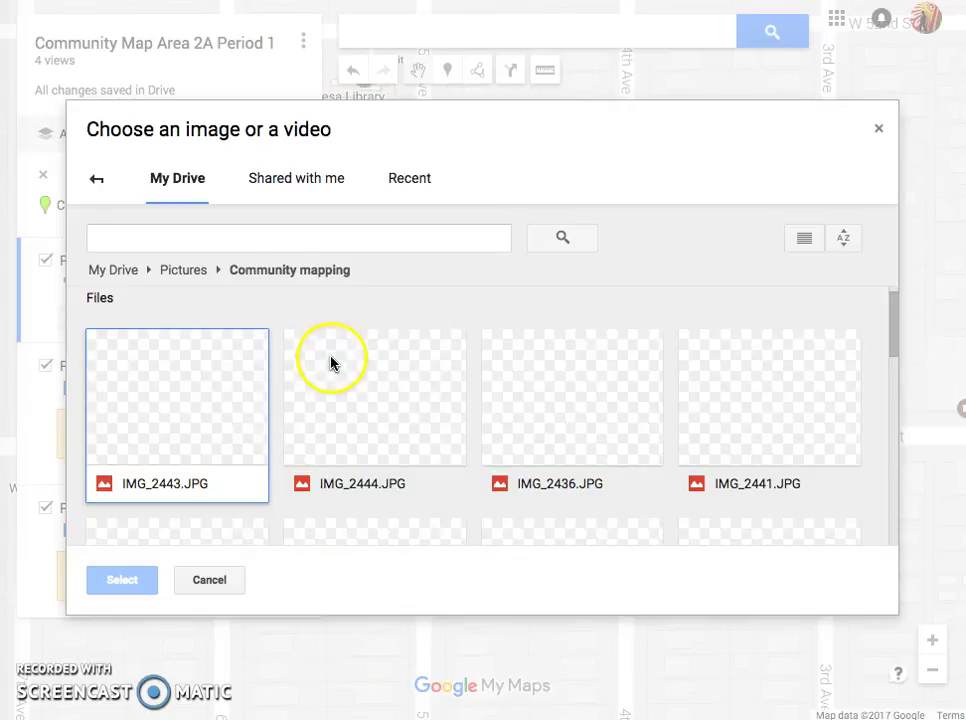
{"action": "left_click", "coordinate": [94, 176]}
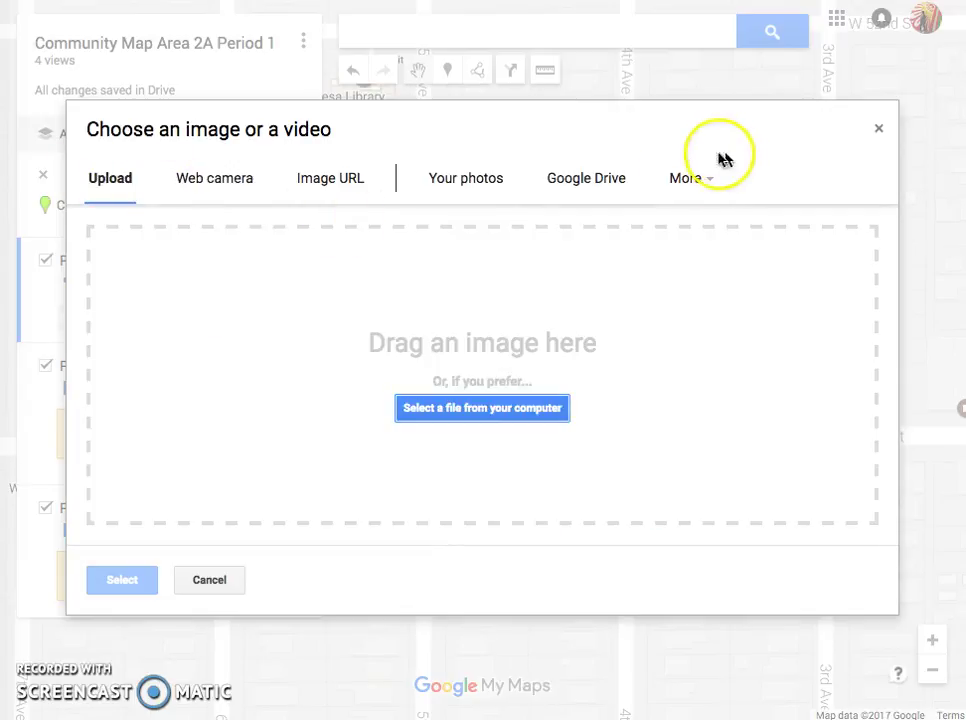
{"action": "left_click", "coordinate": [586, 188]}
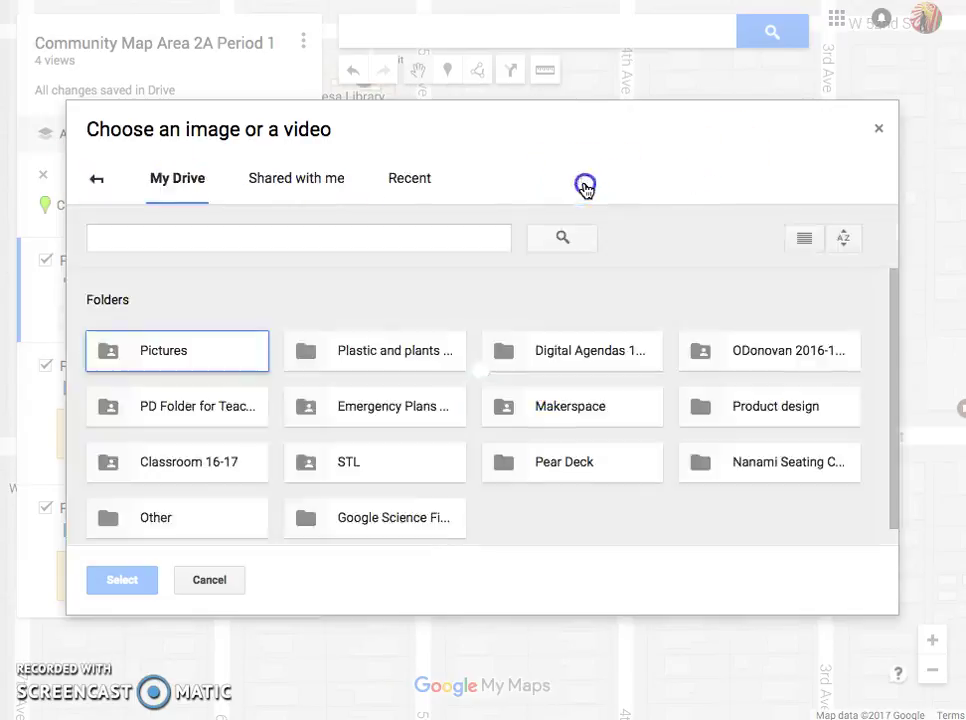
{"action": "double_click", "coordinate": [231, 350]}
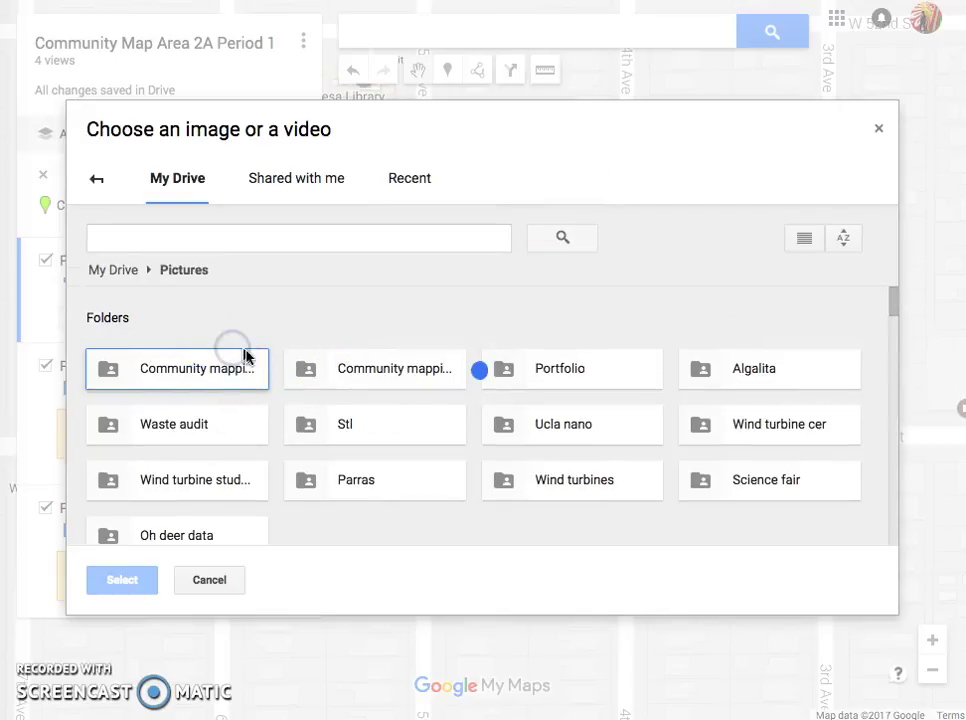
{"action": "double_click", "coordinate": [190, 373]}
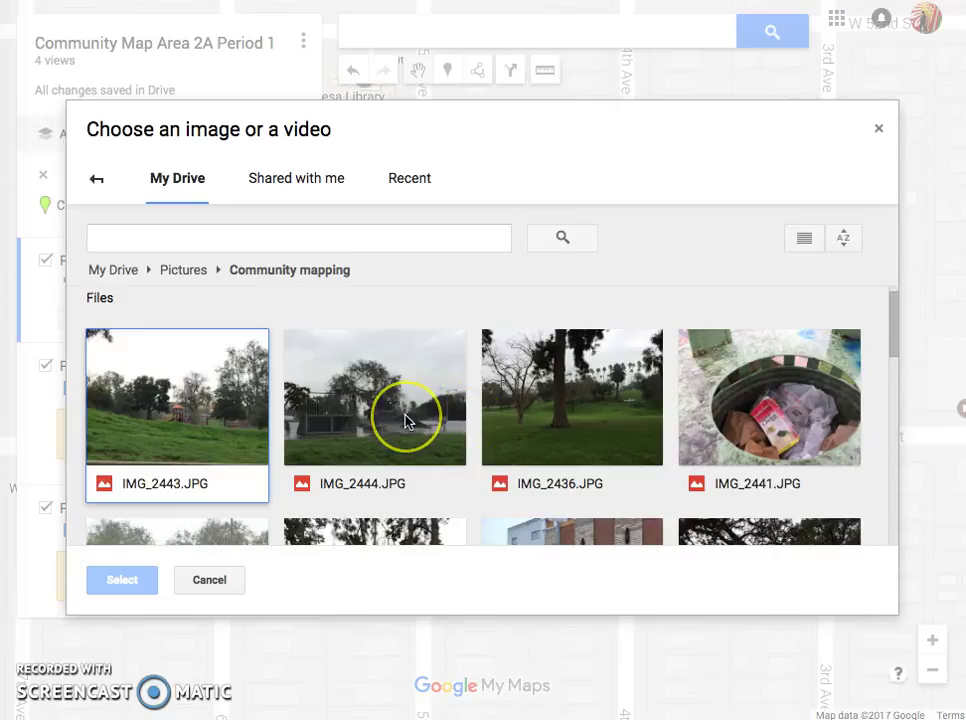
Attach the photo IMG_2429.JPG from the Community mapping folder to the Plastic Bag marker
{"action": "scroll", "coordinate": [405, 420], "scroll_direction": "down", "scroll_amount": 4}
{"action": "scroll", "coordinate": [405, 420], "scroll_direction": "down", "scroll_amount": 3}
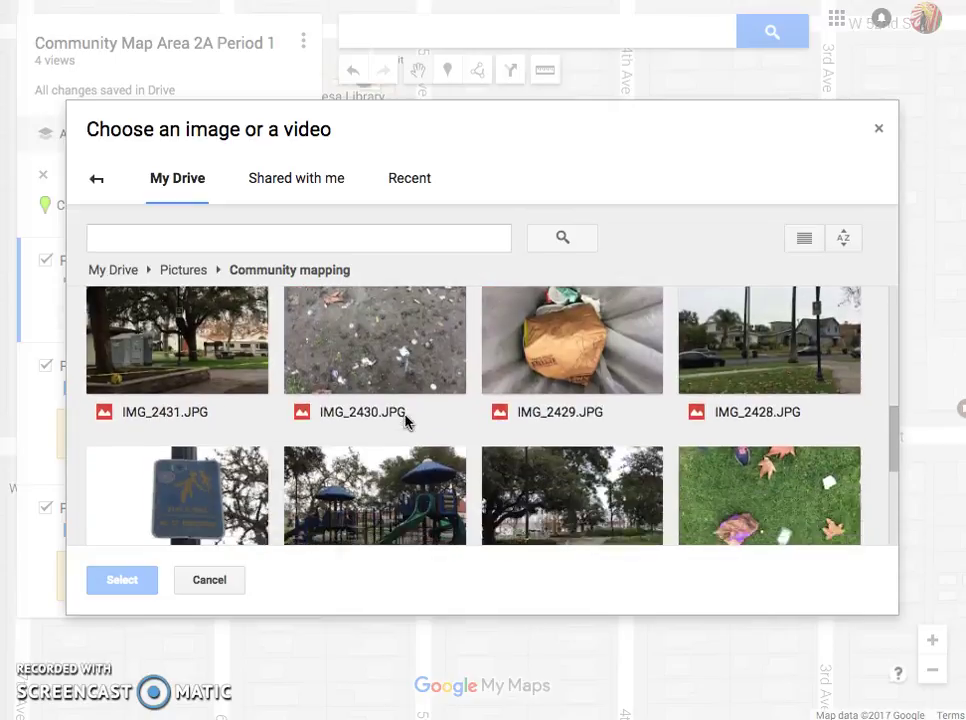
{"action": "scroll", "coordinate": [405, 420], "scroll_direction": "up", "scroll_amount": 4}
{"action": "scroll", "coordinate": [405, 422], "scroll_direction": "down", "scroll_amount": 4}
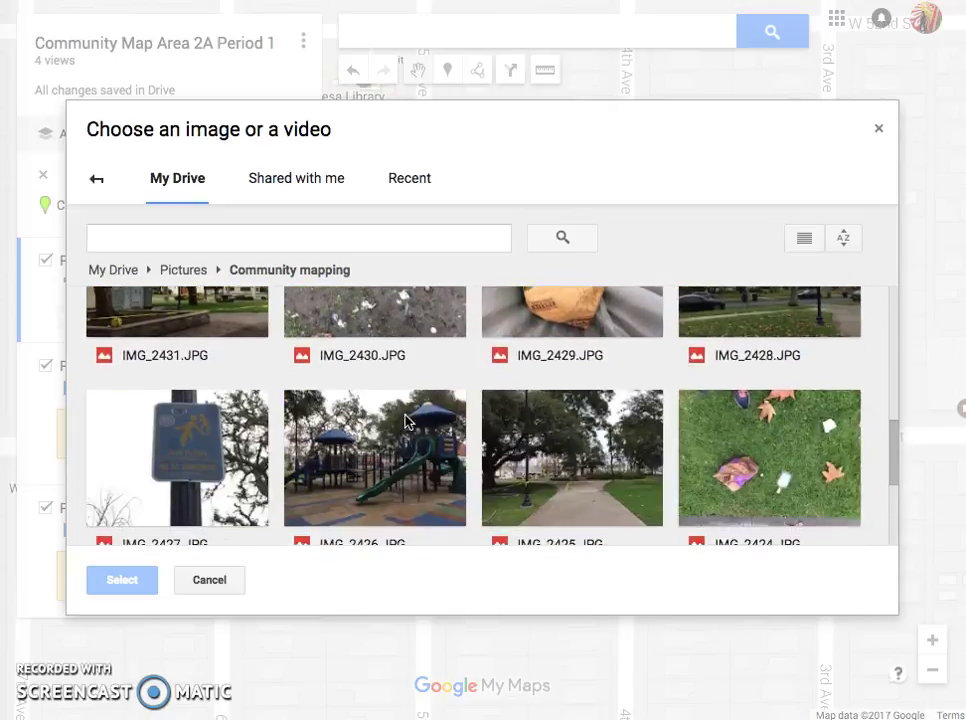
{"action": "scroll", "coordinate": [405, 422], "scroll_direction": "up", "scroll_amount": 6}
{"action": "scroll", "coordinate": [405, 420], "scroll_direction": "down", "scroll_amount": 2}
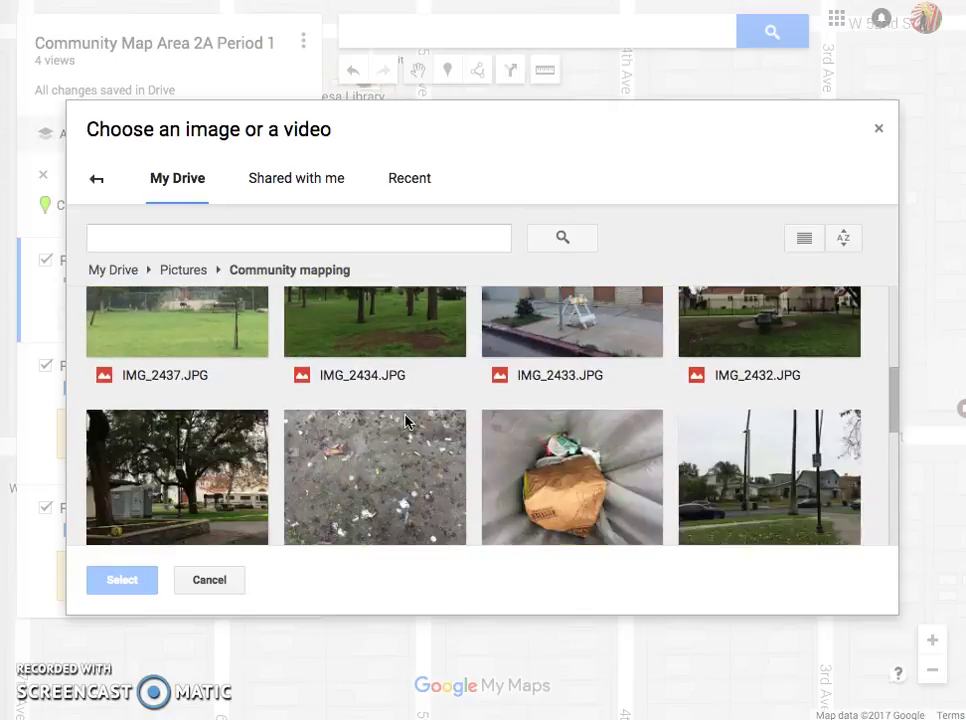
{"action": "left_click", "coordinate": [612, 398]}
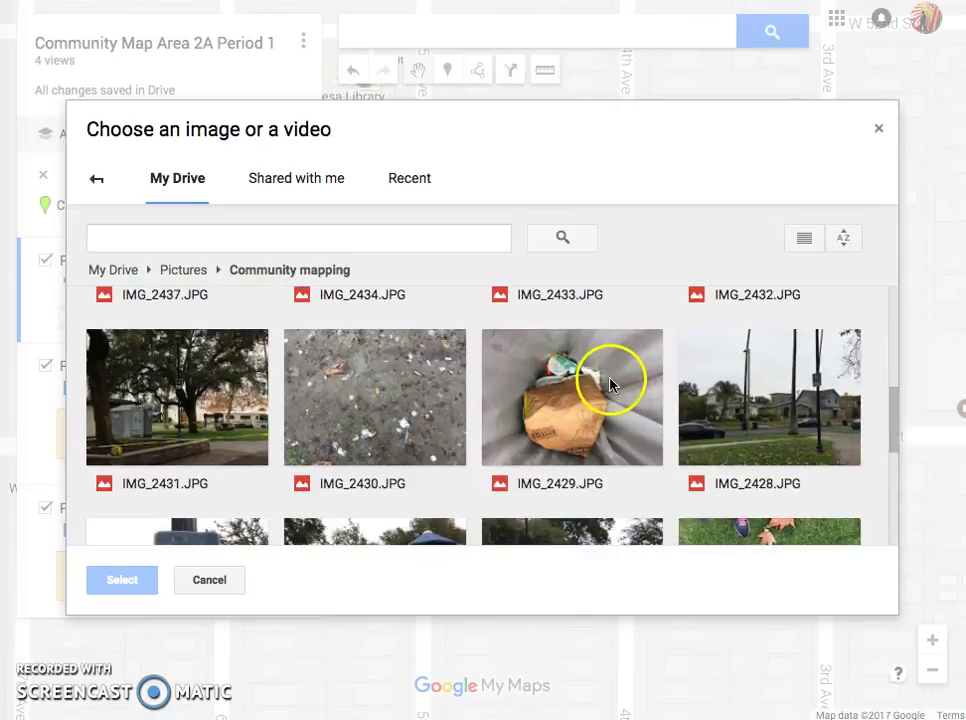
{"action": "left_click", "coordinate": [613, 386]}
{"action": "left_click", "coordinate": [604, 388]}
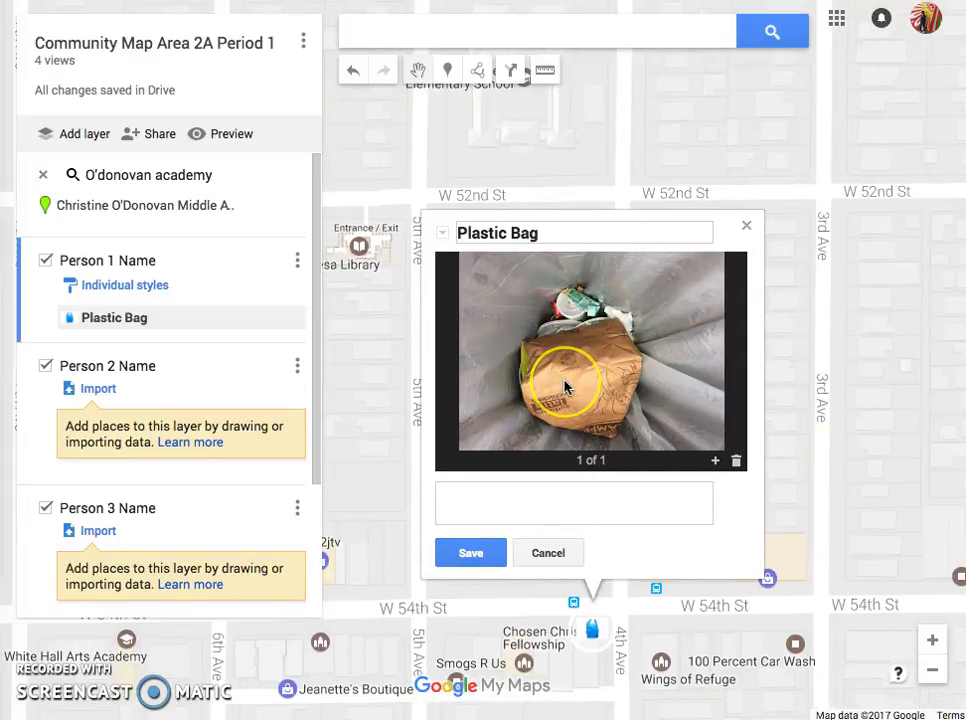
Describe the Plastic Bag marker as "We found a plastic bag in the park", save it and close its card
{"action": "left_click", "coordinate": [539, 485]}
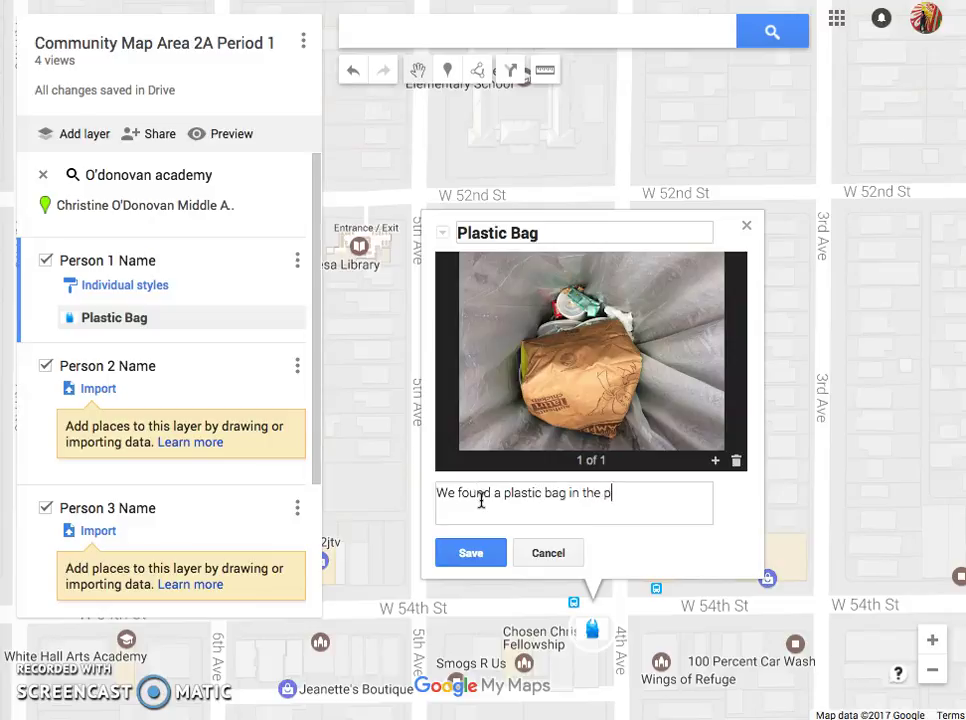
{"action": "left_click", "coordinate": [476, 550]}
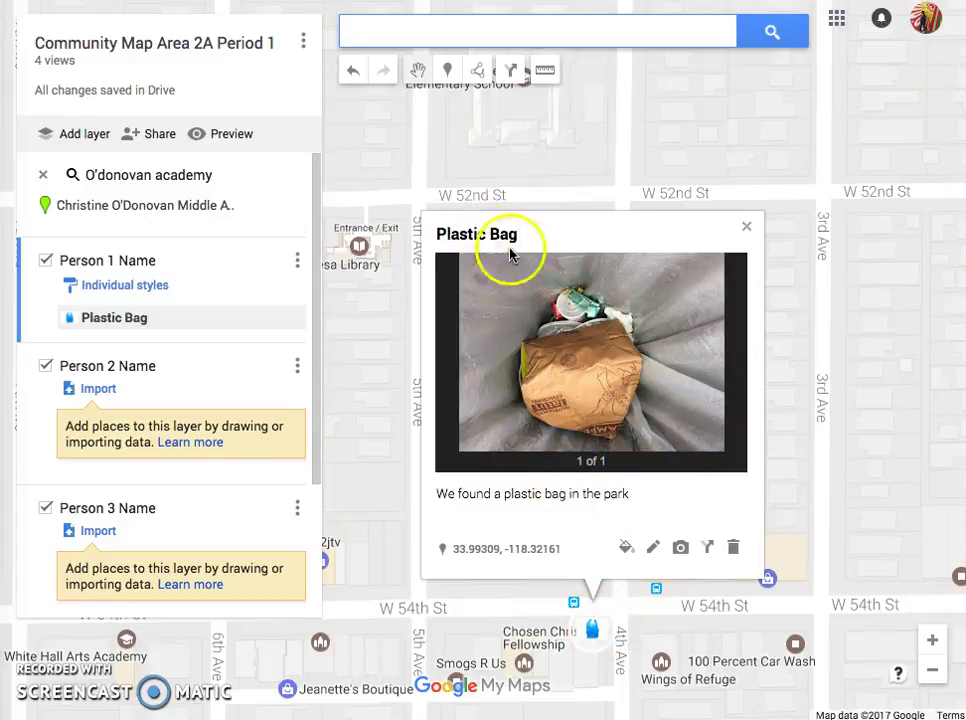
{"action": "left_click", "coordinate": [746, 226]}
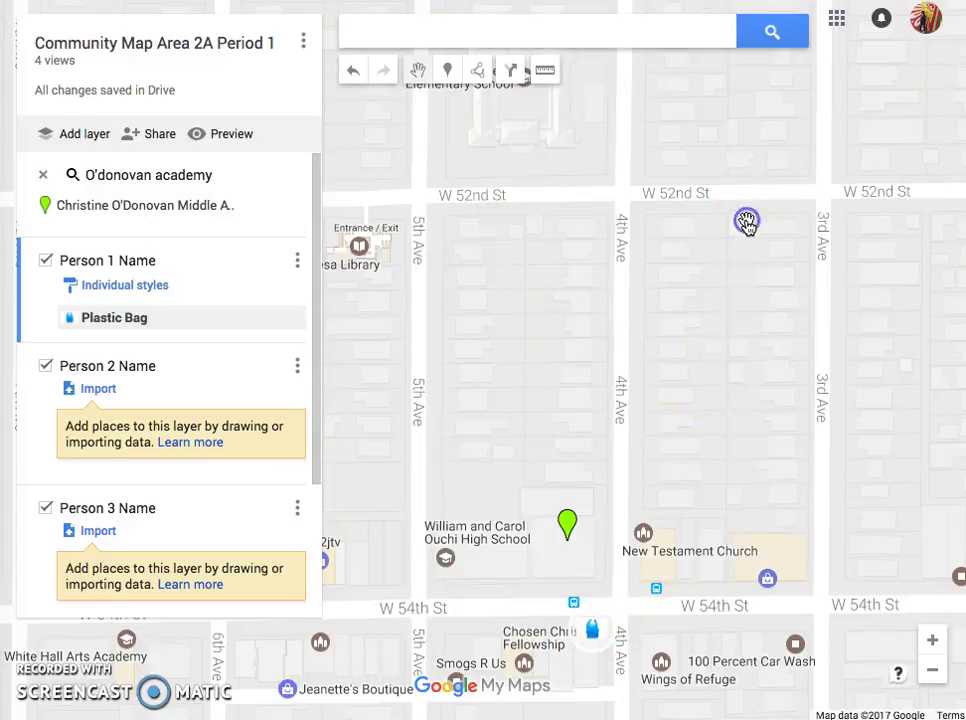
Reopen the Plastic Bag marker on the map to review its photo and description, and close its card again
{"action": "mouse_move", "coordinate": [677, 308]}
{"action": "left_mouse_down"}
{"action": "mouse_move", "coordinate": [654, 171]}
{"action": "mouse_move", "coordinate": [752, 220]}
{"action": "mouse_move", "coordinate": [676, 170]}
{"action": "mouse_move", "coordinate": [650, 188]}
{"action": "left_mouse_up"}
{"action": "left_click", "coordinate": [565, 398]}
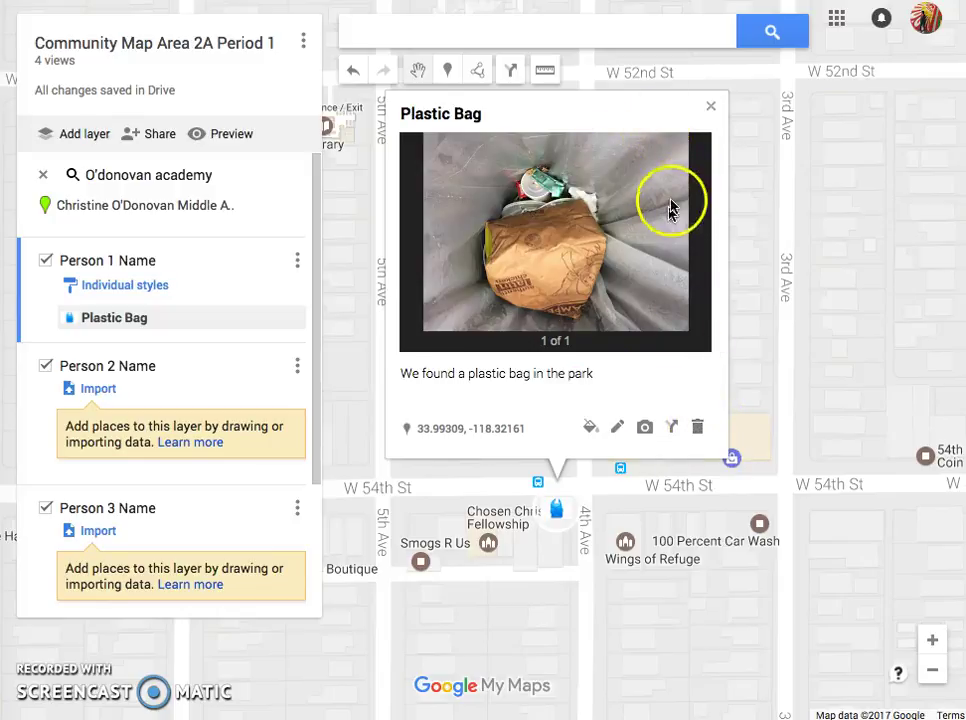
{"action": "left_click", "coordinate": [712, 108]}
{"action": "left_click_drag", "start_coordinate": [536, 376], "coordinate": [640, 375]}
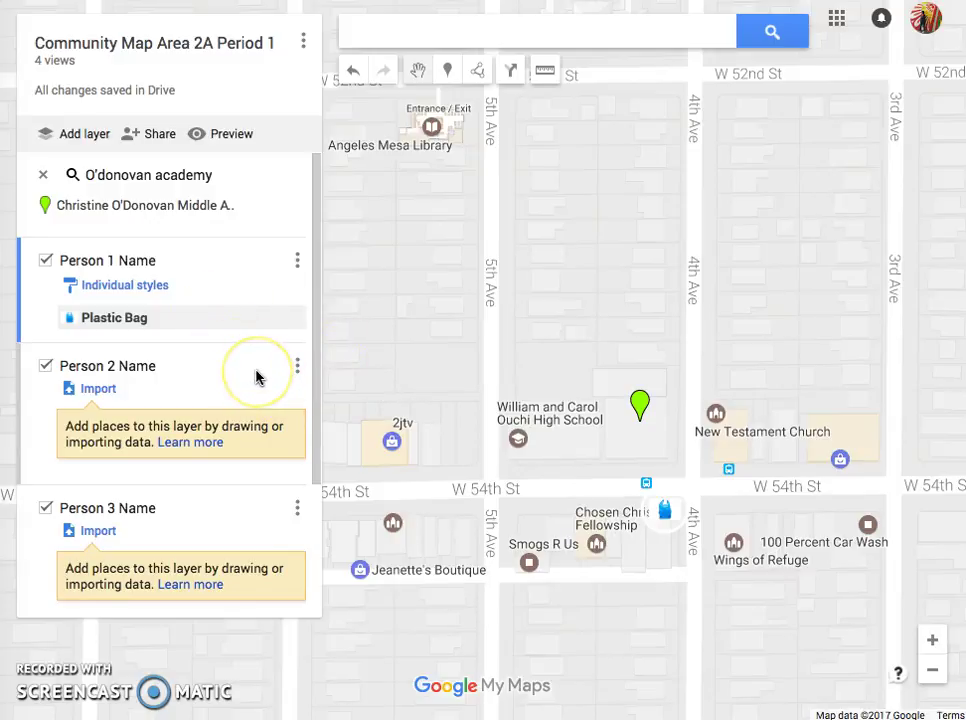
Go through the layers from Person 1 Name to Person 4 Name, making each the active layer in turn
{"action": "scroll", "coordinate": [248, 377], "scroll_direction": "down", "scroll_amount": 1}
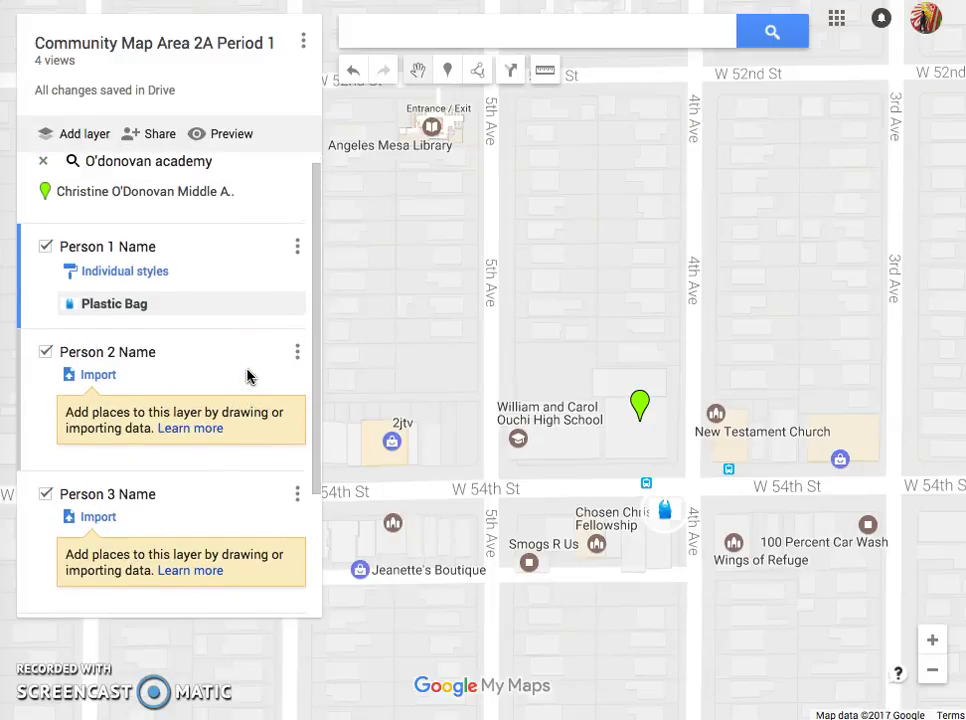
{"action": "left_click", "coordinate": [213, 279]}
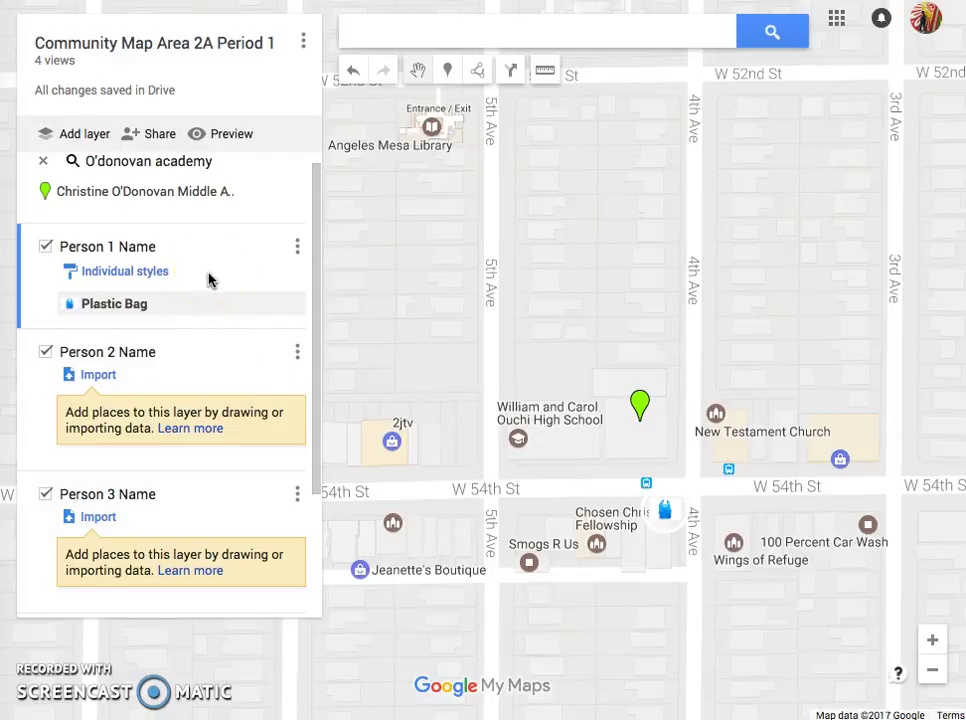
{"action": "left_click", "coordinate": [30, 384]}
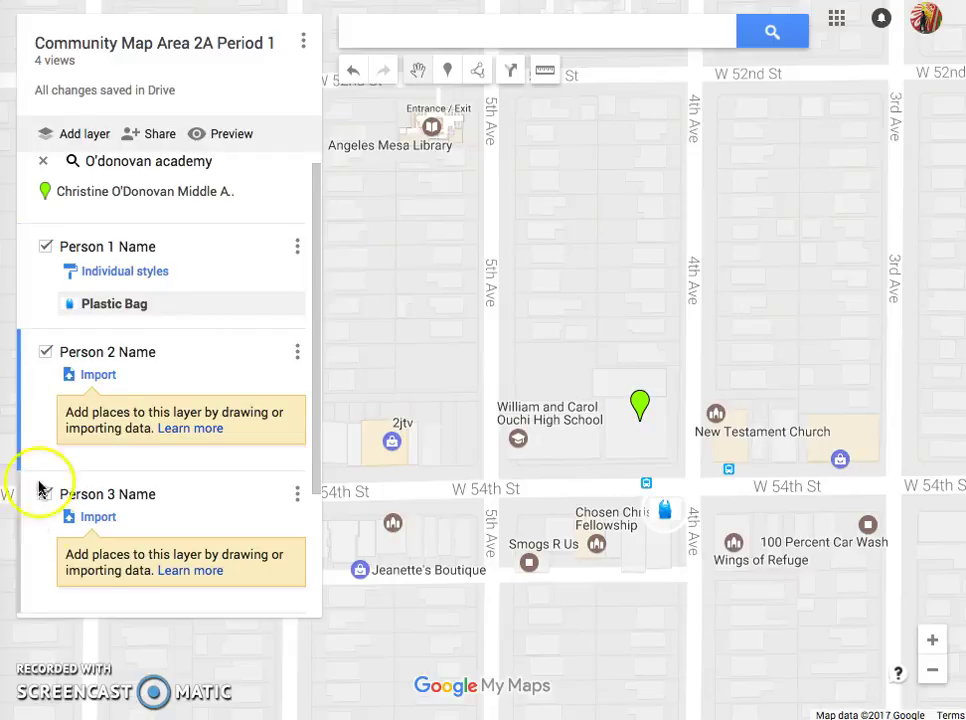
{"action": "left_click", "coordinate": [37, 522]}
{"action": "scroll", "coordinate": [211, 390], "scroll_direction": "down", "scroll_amount": 2}
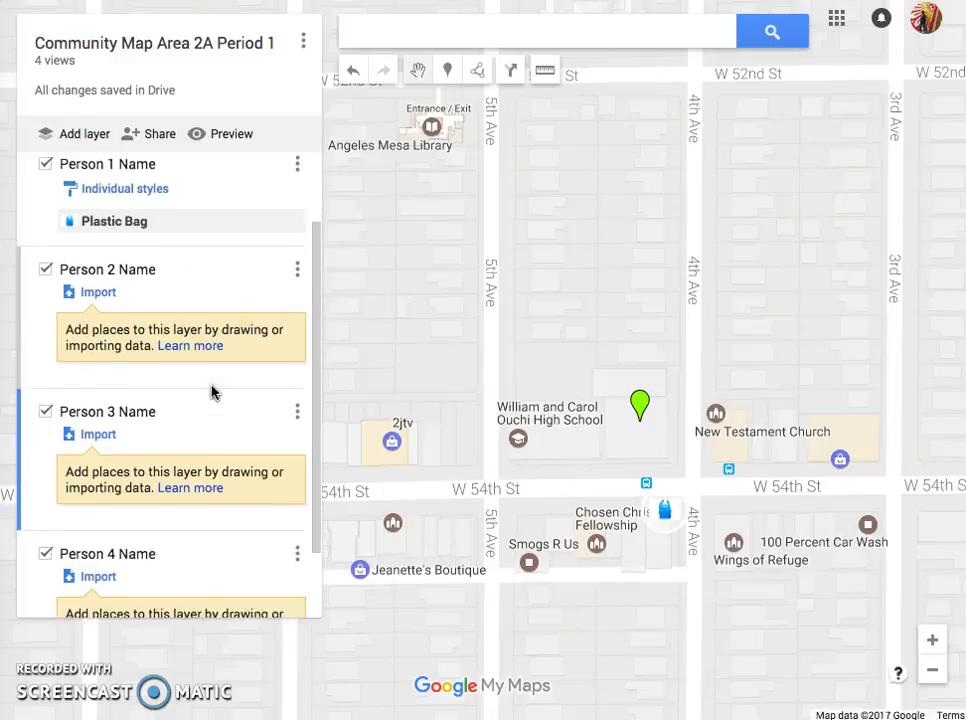
{"action": "left_click", "coordinate": [190, 519]}
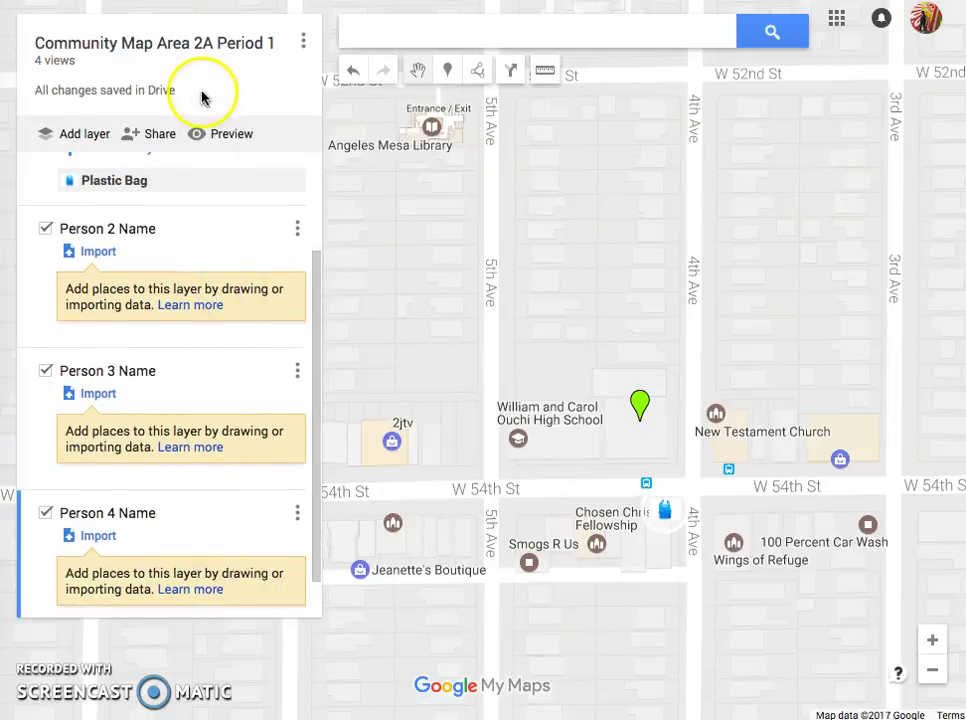
{"action": "scroll", "coordinate": [216, 254], "scroll_direction": "up", "scroll_amount": 2}
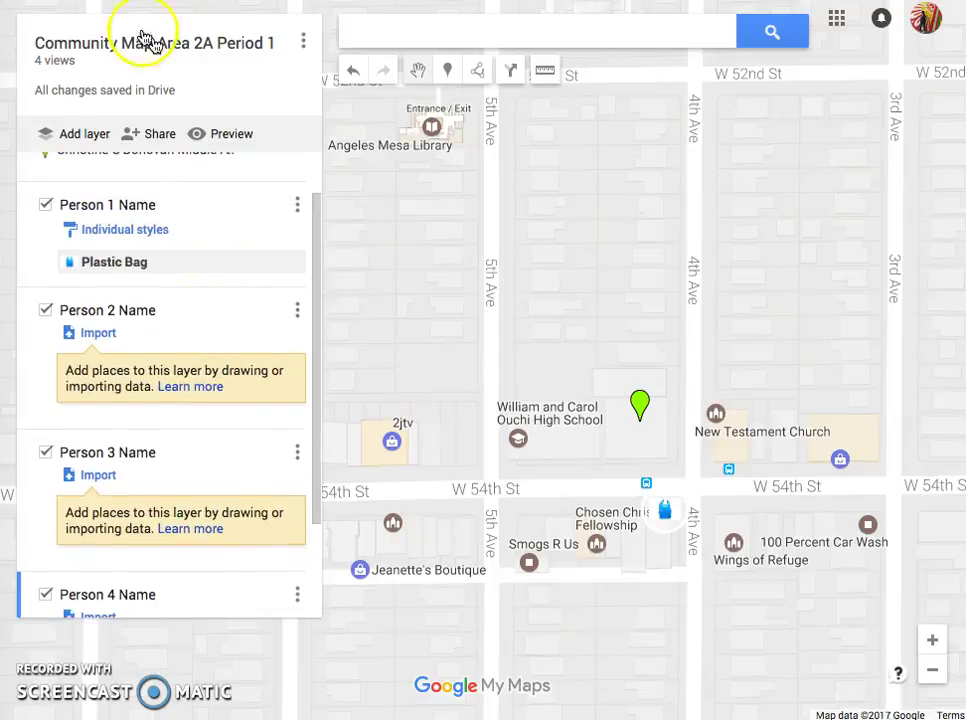